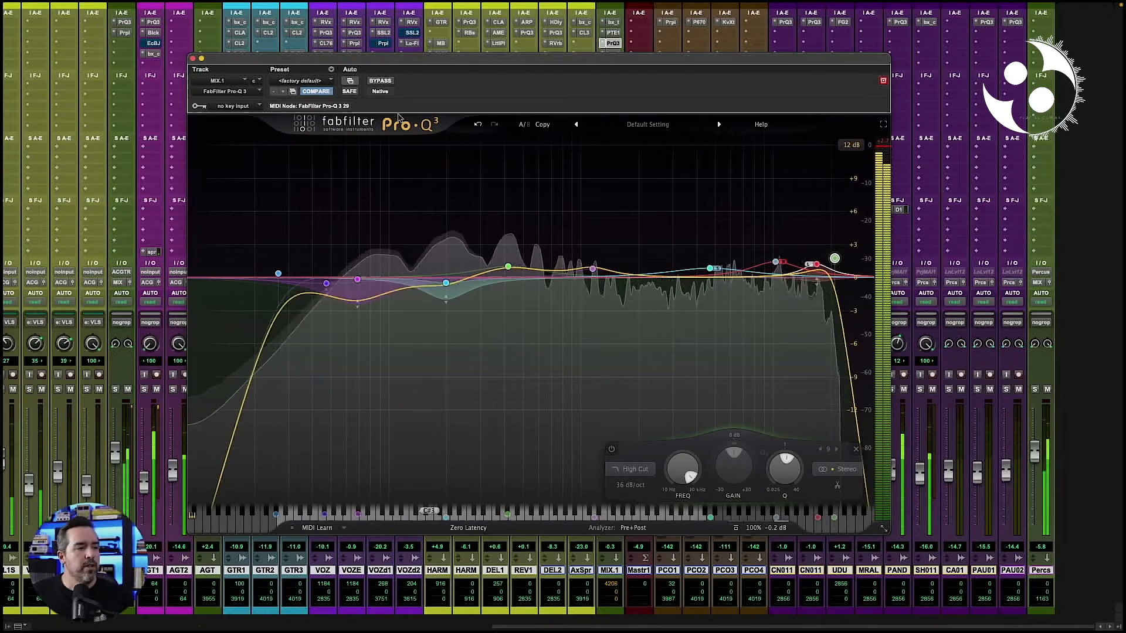
- Bypass the equalizer and re-enable it to compare the mix with and without its processing
{"action": "left_click", "coordinate": [383, 82]}
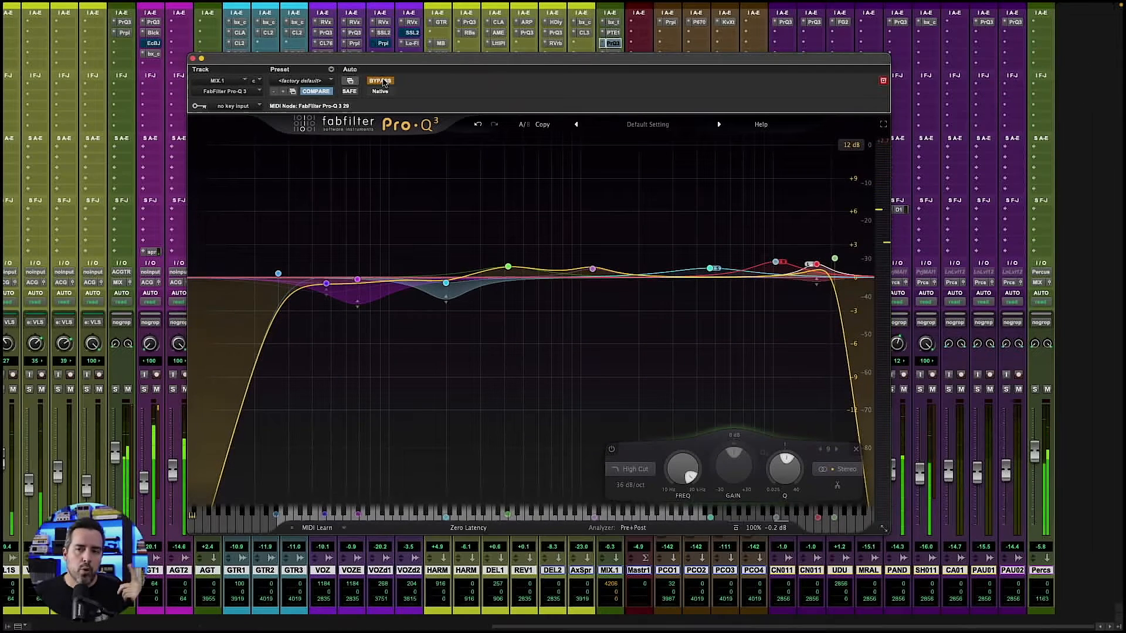
{"action": "left_click", "coordinate": [383, 82]}
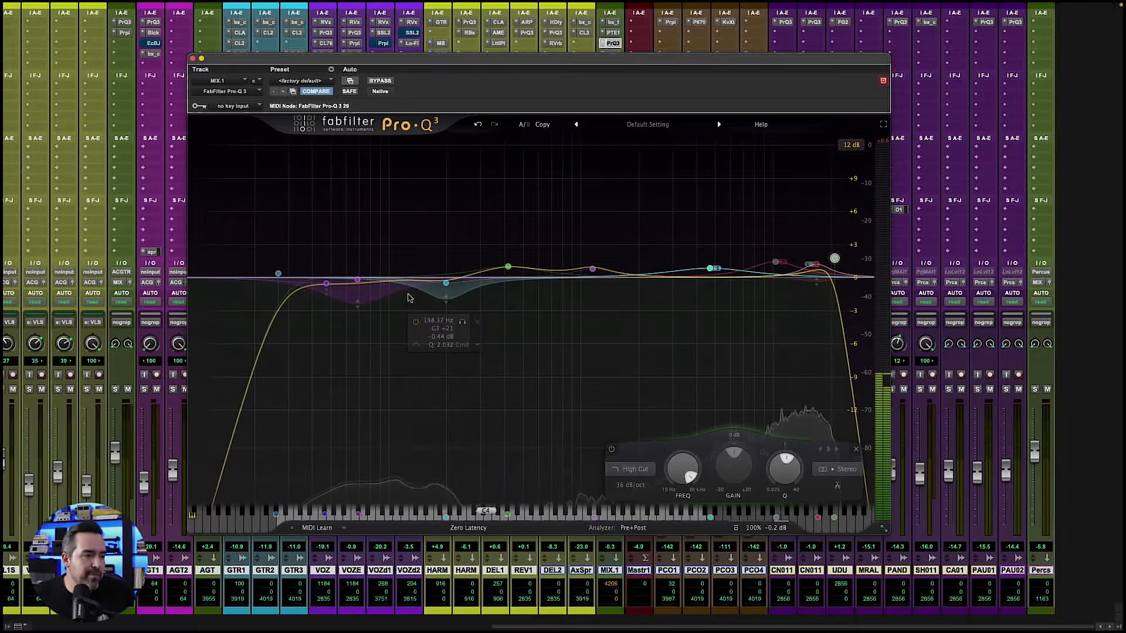
- Add a bell band on the flat part of the EQ curve at about 2005 Hz with +0.07 dB gain
{"action": "left_click", "coordinate": [635, 278]}
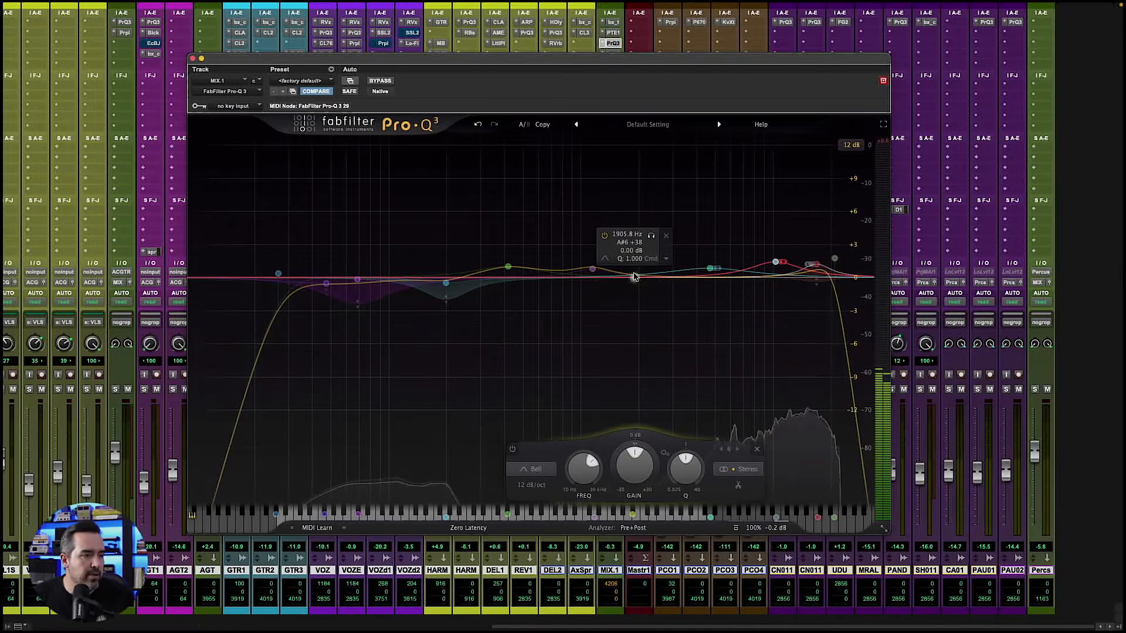
{"action": "left_click_drag", "start_coordinate": [635, 279], "coordinate": [639, 280]}
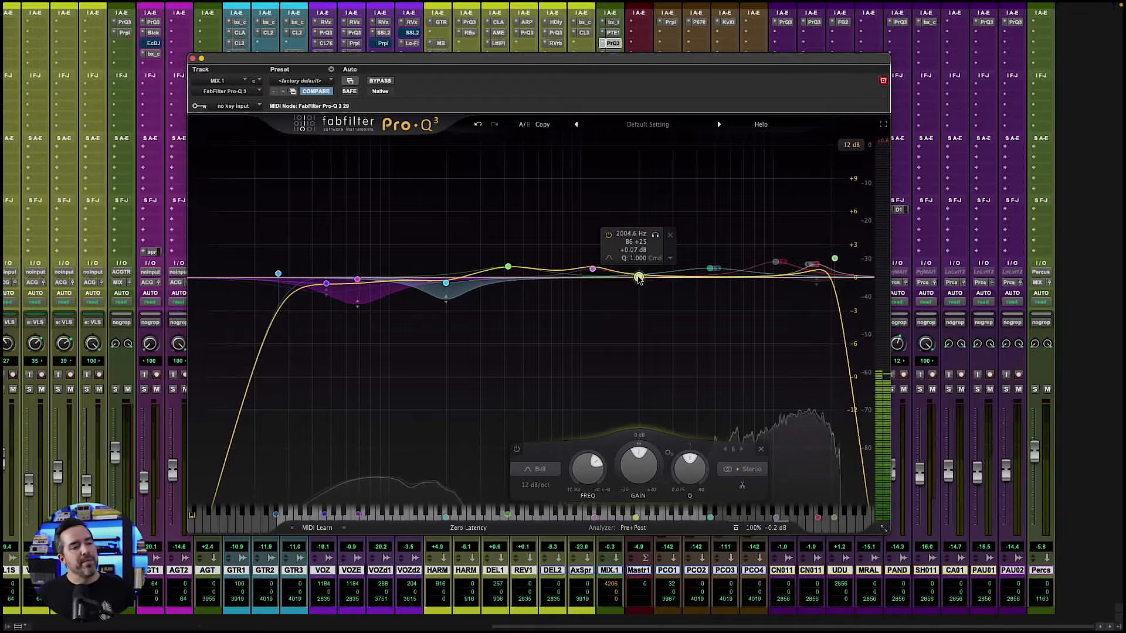
- Disable the new bell band and enable it again
{"action": "right_click", "coordinate": [639, 279]}
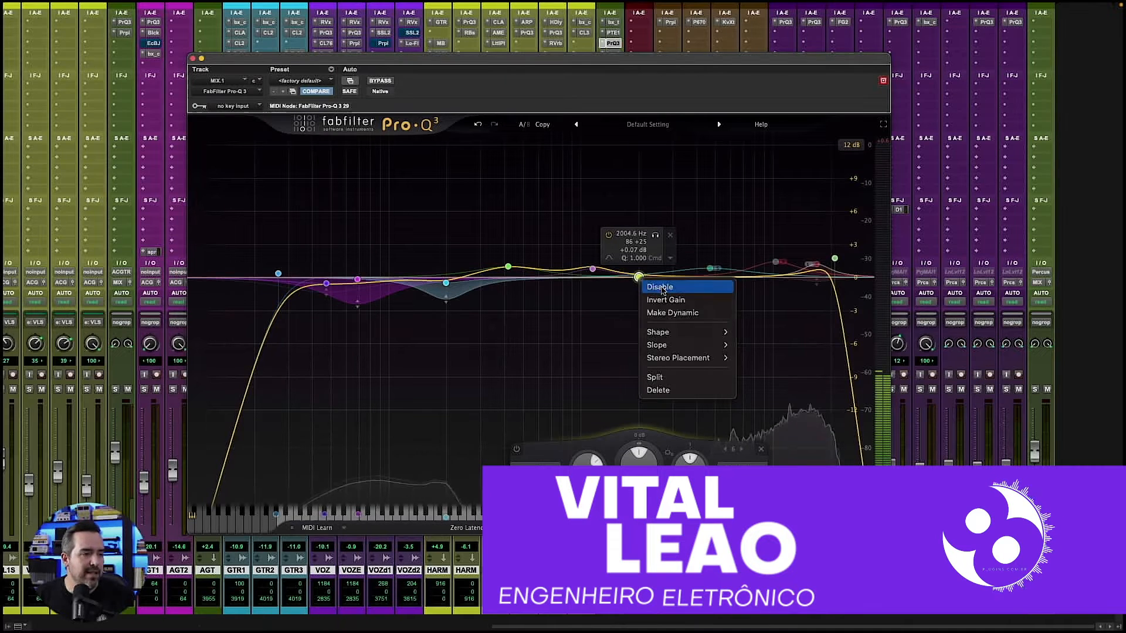
{"action": "left_click", "coordinate": [663, 289]}
{"action": "right_click", "coordinate": [641, 280]}
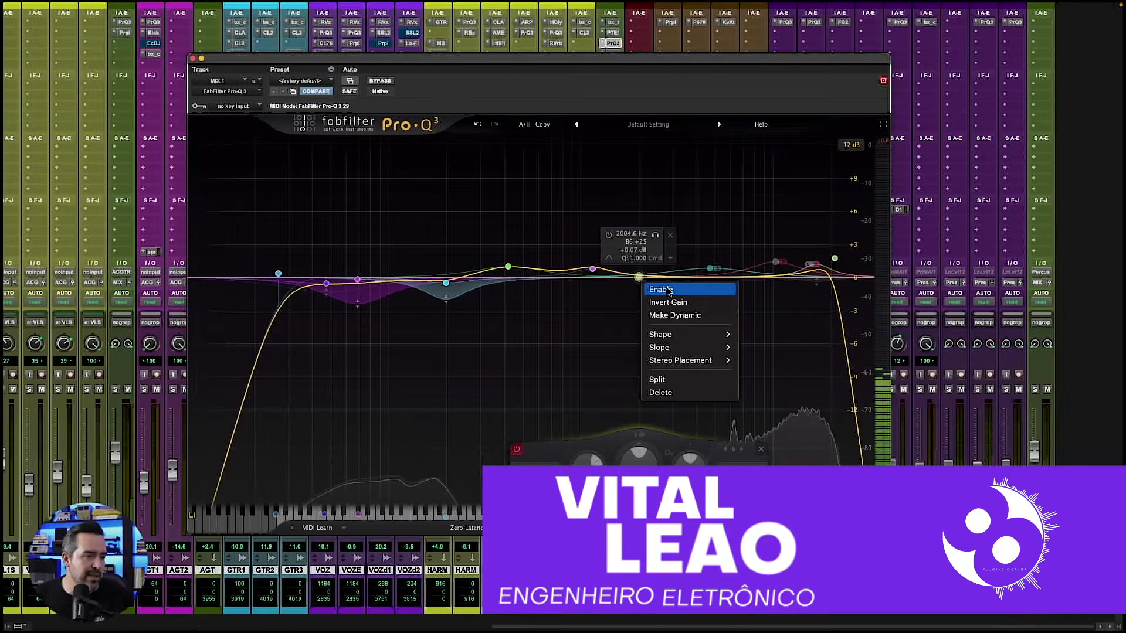
{"action": "left_click", "coordinate": [664, 290]}
{"action": "right_click", "coordinate": [641, 279]}
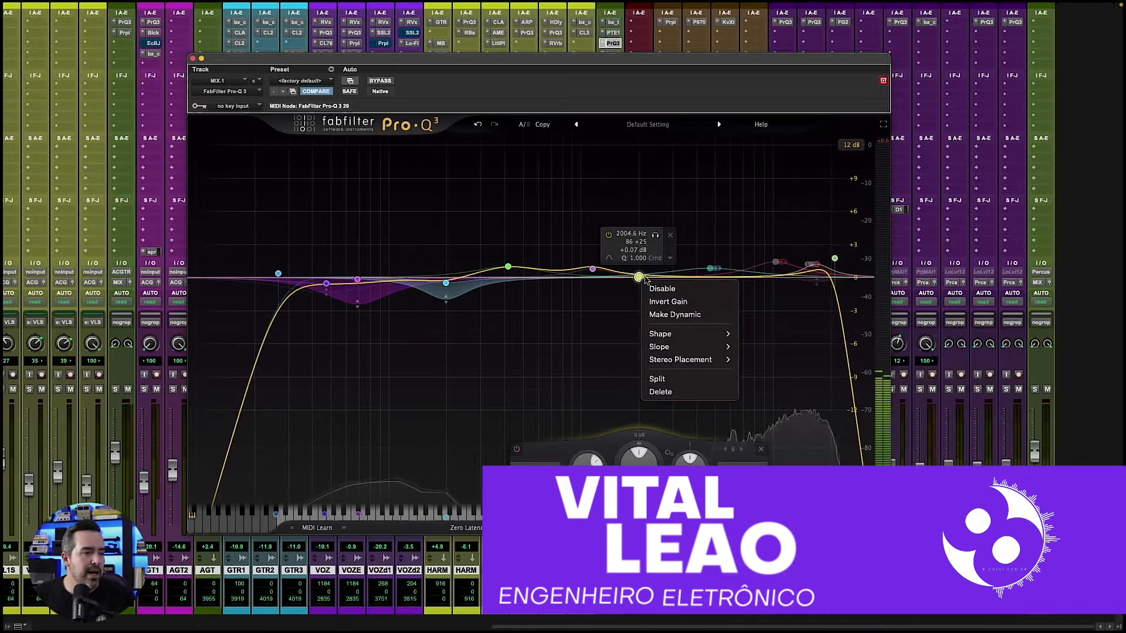
{"action": "left_click", "coordinate": [645, 277]}
- Raise the bell band to about +0.93 dB at 2141 Hz, then invert its gain and invert it back
{"action": "left_click_drag", "start_coordinate": [643, 278], "coordinate": [647, 268]}
{"action": "right_click", "coordinate": [645, 269]}
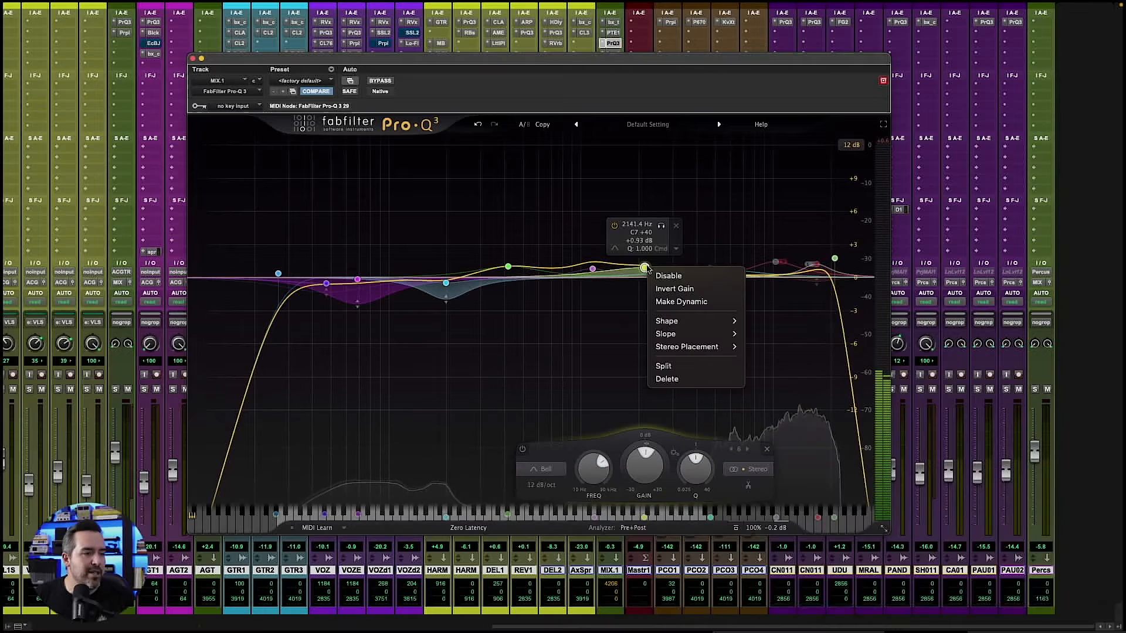
{"action": "left_click", "coordinate": [672, 290]}
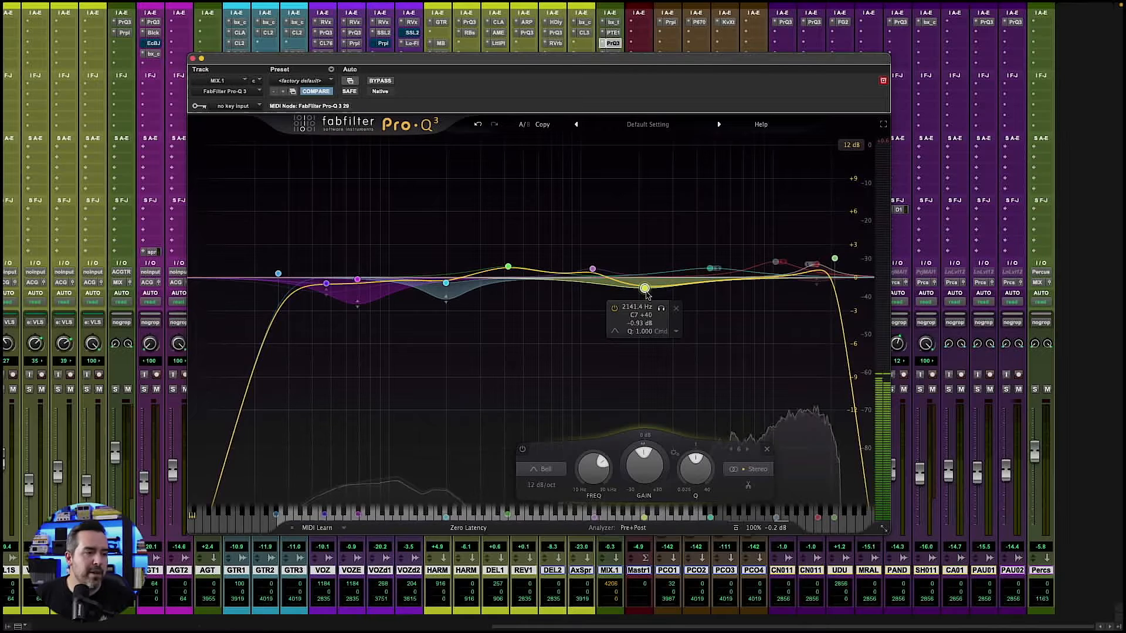
{"action": "right_click", "coordinate": [645, 289]}
{"action": "left_click", "coordinate": [667, 314]}
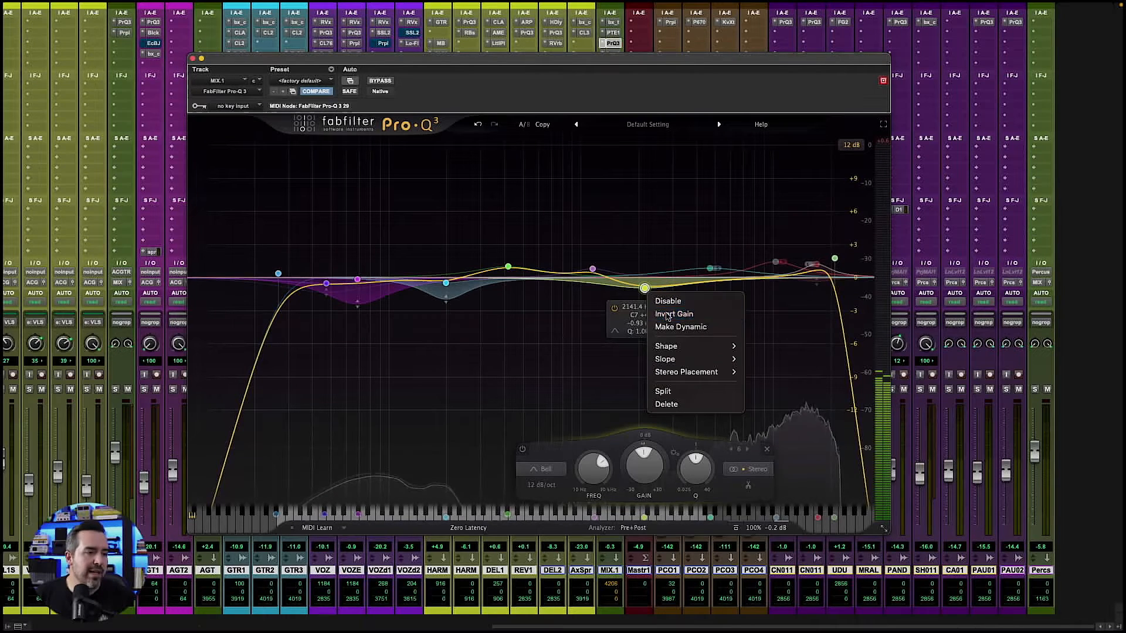
- Move the bell band to about 2282 Hz with +0.10 dB gain and make it dynamic
{"action": "left_click_drag", "start_coordinate": [644, 268], "coordinate": [653, 278]}
{"action": "right_click", "coordinate": [652, 278]}
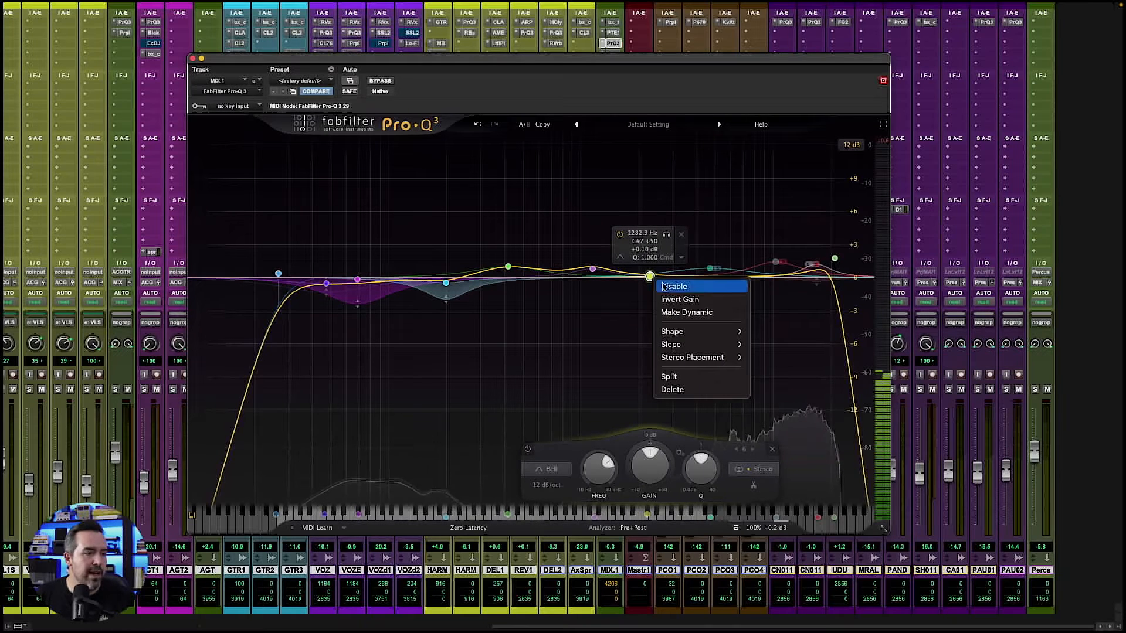
{"action": "left_click", "coordinate": [679, 312]}
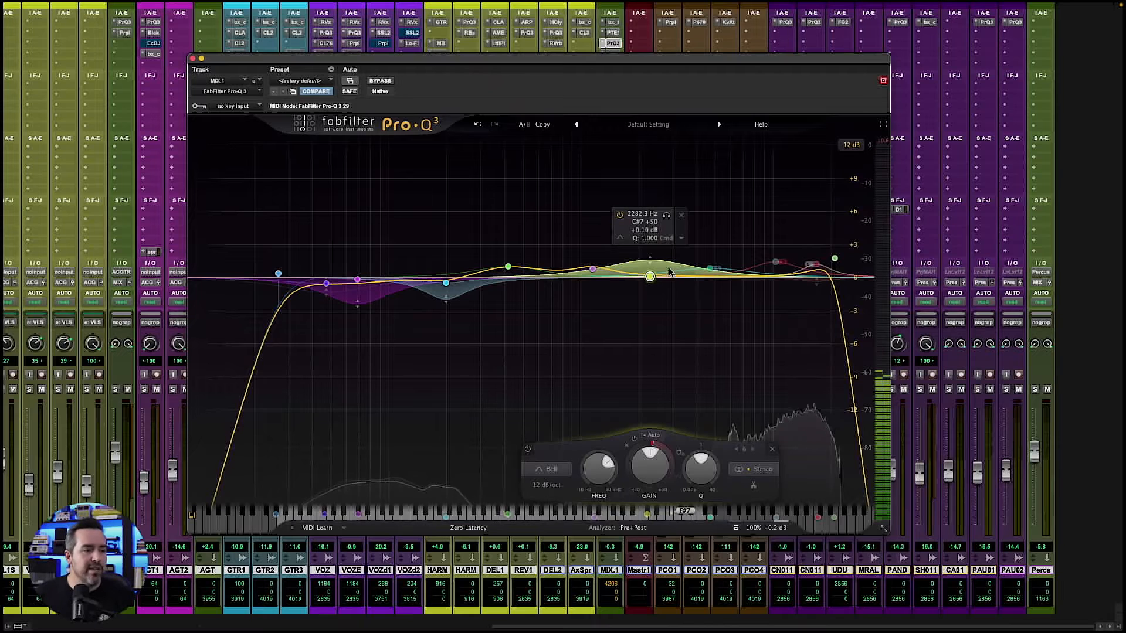
- Set the band's dynamic range to about -1.31 dB, then pull it up to a positive range
{"action": "left_click_drag", "start_coordinate": [651, 265], "coordinate": [652, 291]}
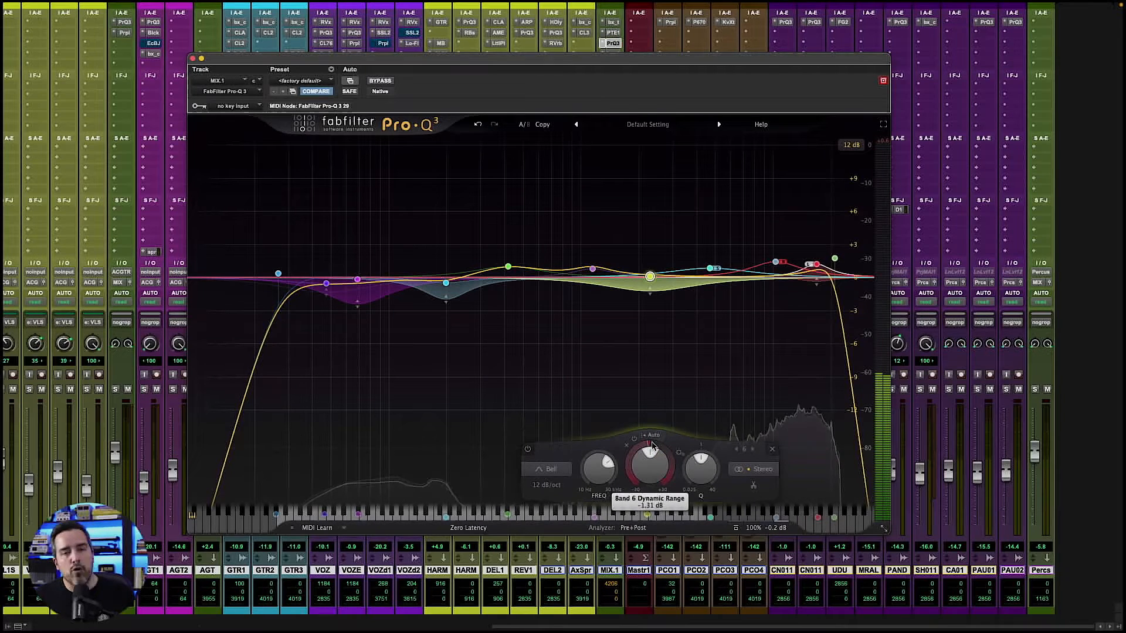
{"action": "mouse_move", "coordinate": [650, 288]}
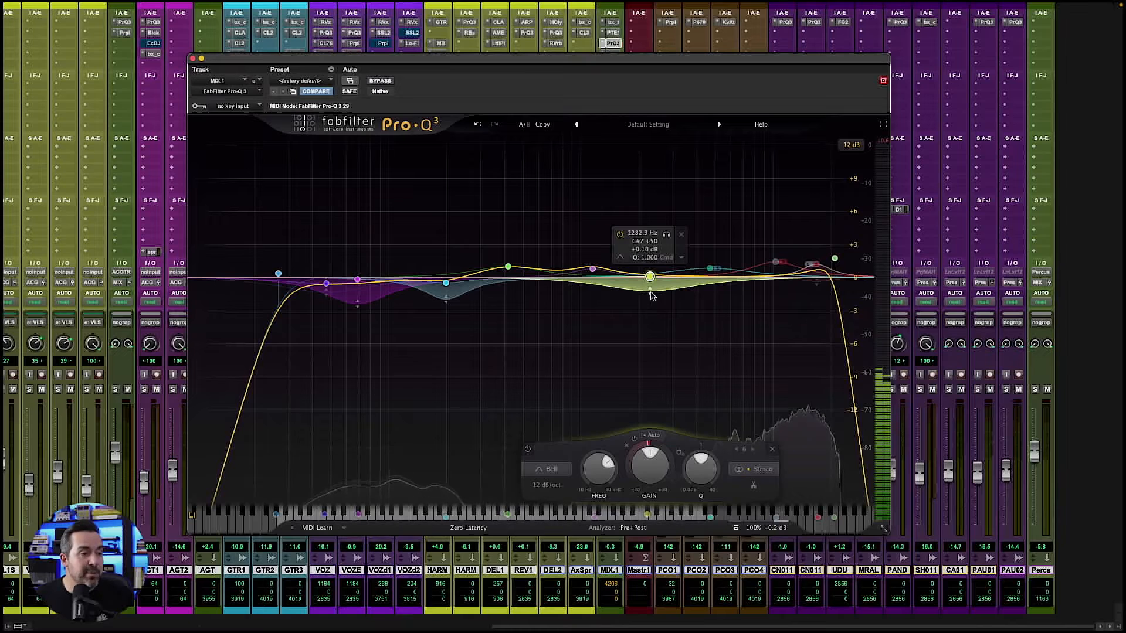
{"action": "left_click_drag", "start_coordinate": [651, 293], "coordinate": [654, 265]}
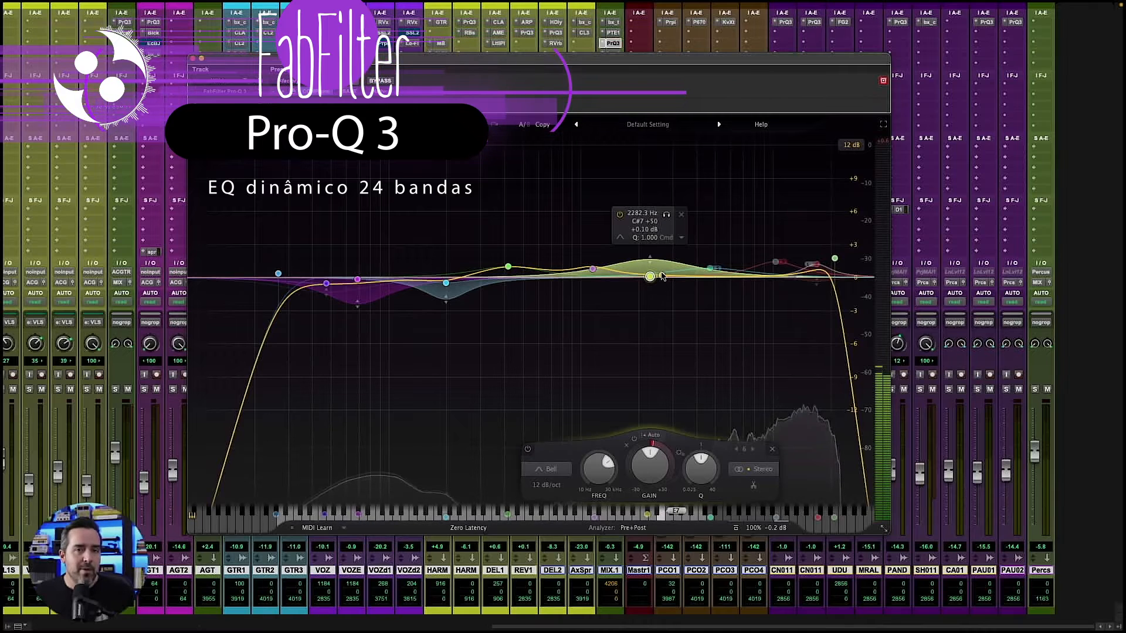
- Move the dynamic band to about 2625 Hz with +0.19 dB gain and clear its dynamics
{"action": "left_click_drag", "start_coordinate": [650, 278], "coordinate": [651, 266]}
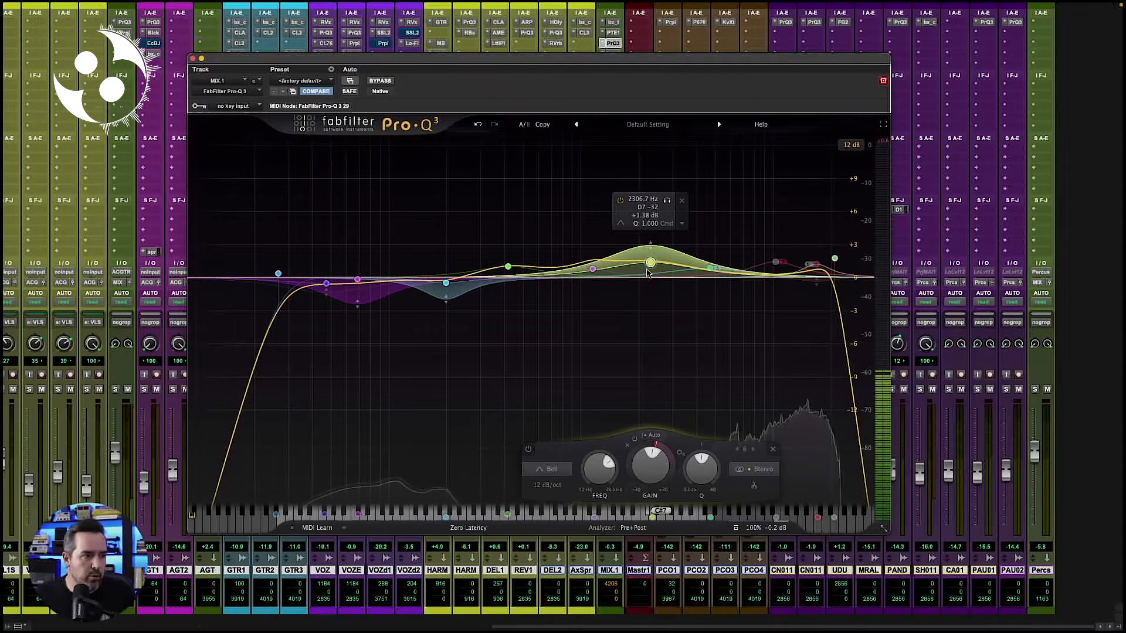
{"action": "left_click_drag", "start_coordinate": [650, 264], "coordinate": [658, 279]}
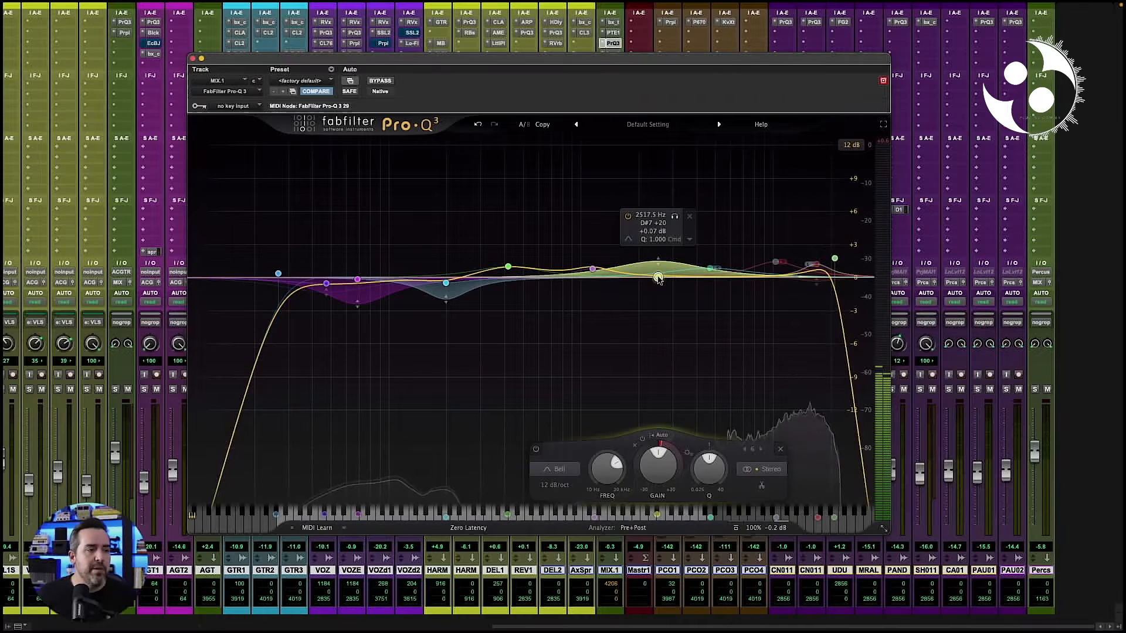
{"action": "mouse_move", "coordinate": [658, 278]}
{"action": "left_mouse_down"}
{"action": "mouse_move", "coordinate": [662, 262]}
{"action": "mouse_move", "coordinate": [662, 277]}
{"action": "left_mouse_up"}
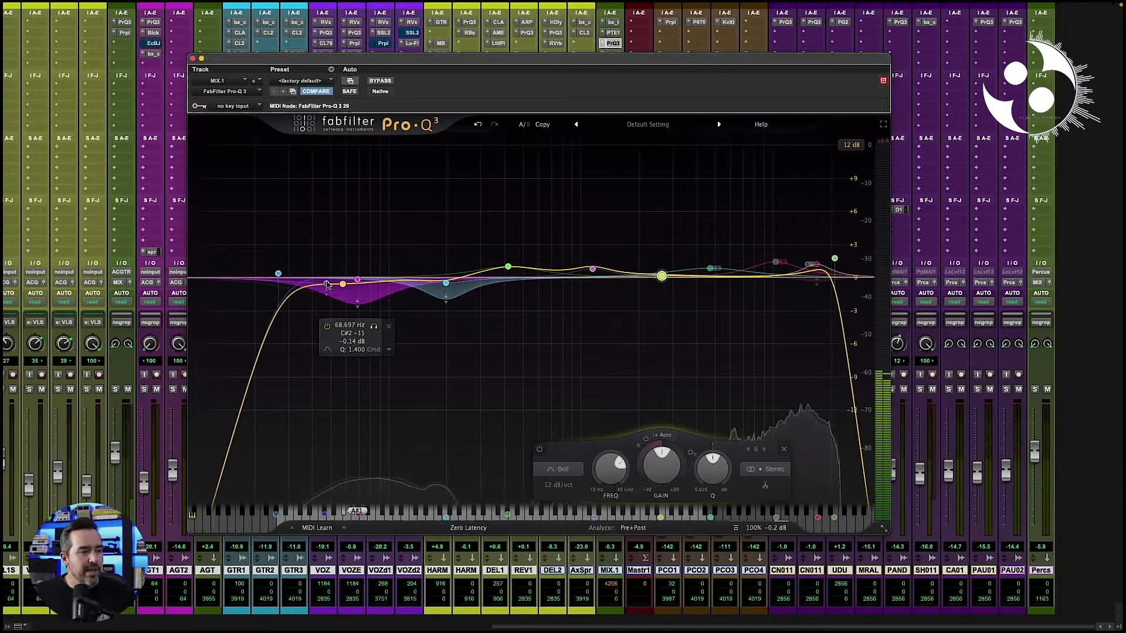
{"action": "right_click", "coordinate": [661, 276]}
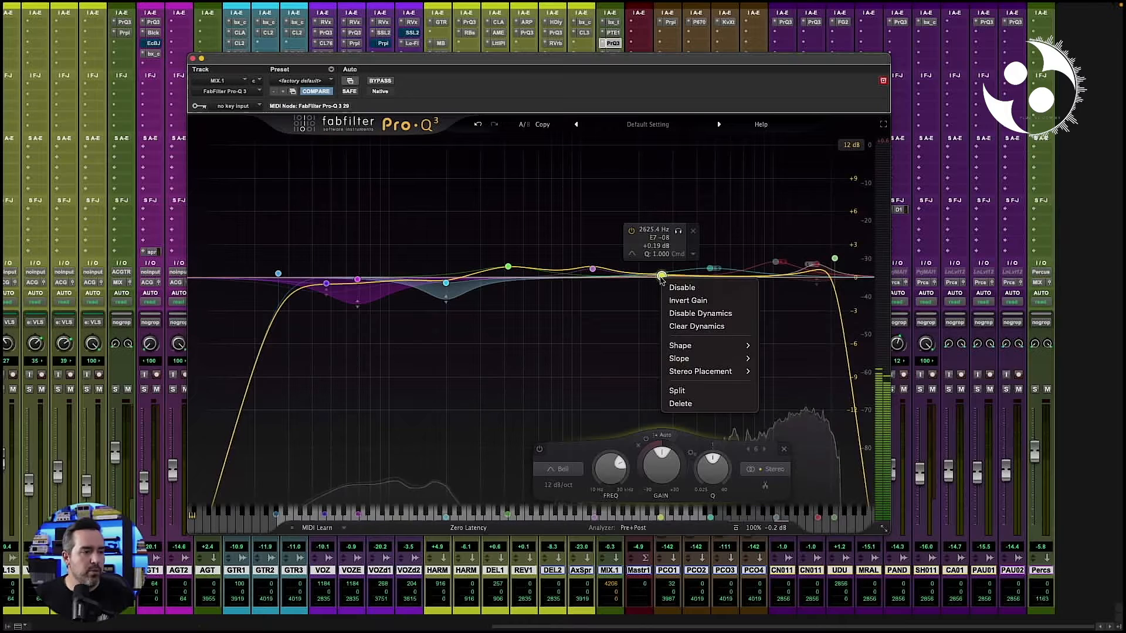
{"action": "left_click", "coordinate": [699, 329]}
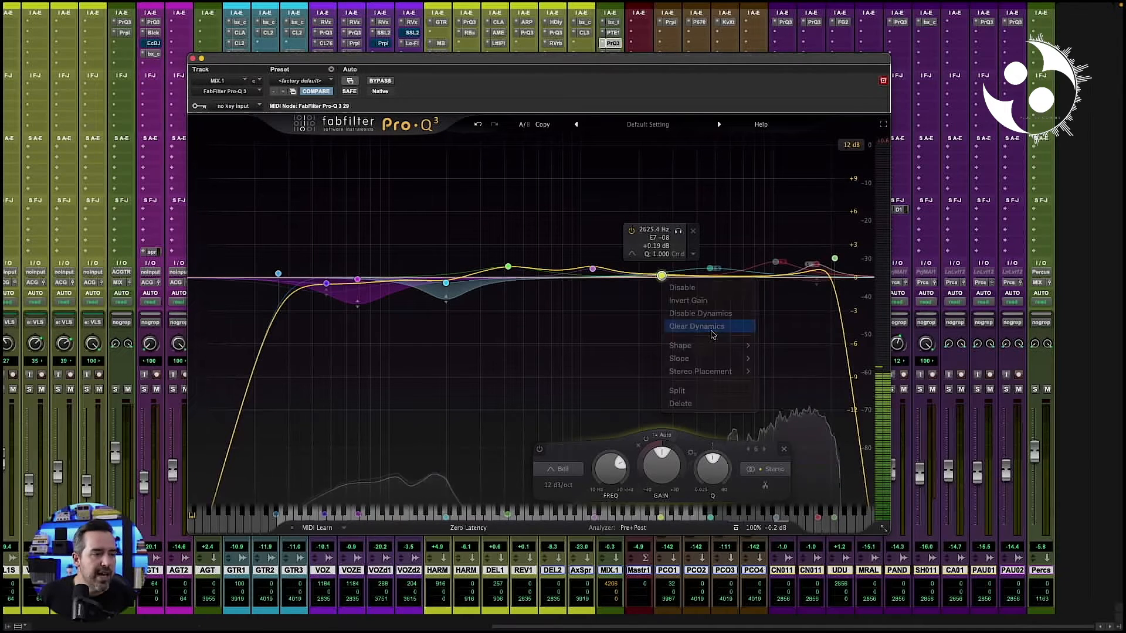
- Raise the bell band to about +1.02 dB at 2605 Hz and narrow it to a Q of 1.211
{"action": "right_click", "coordinate": [661, 276]}
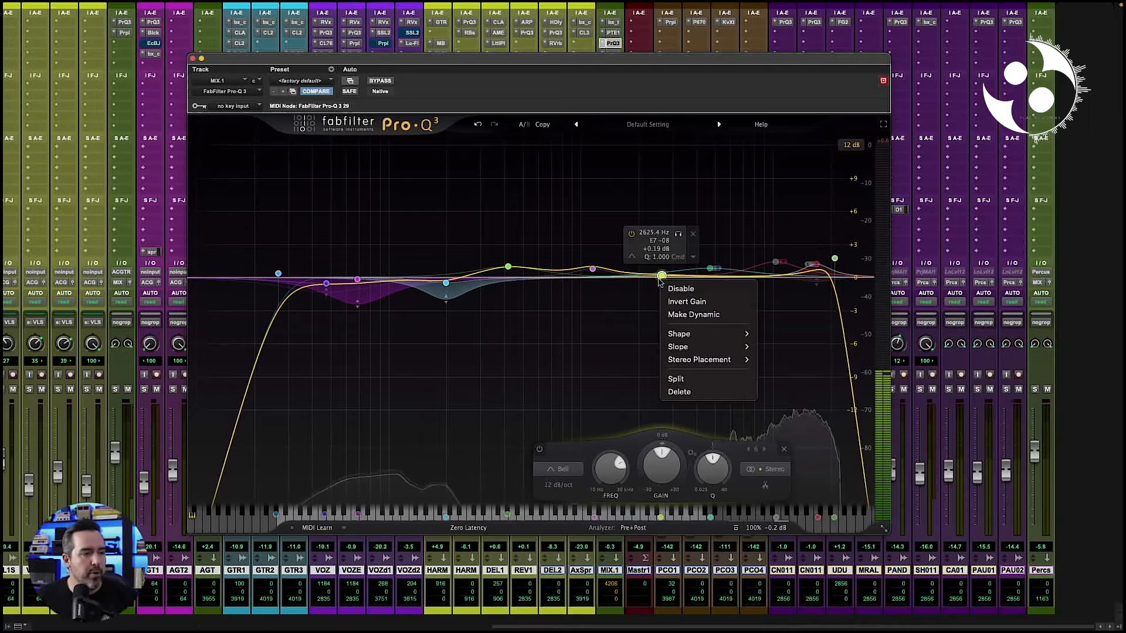
{"action": "mouse_move", "coordinate": [701, 333]}
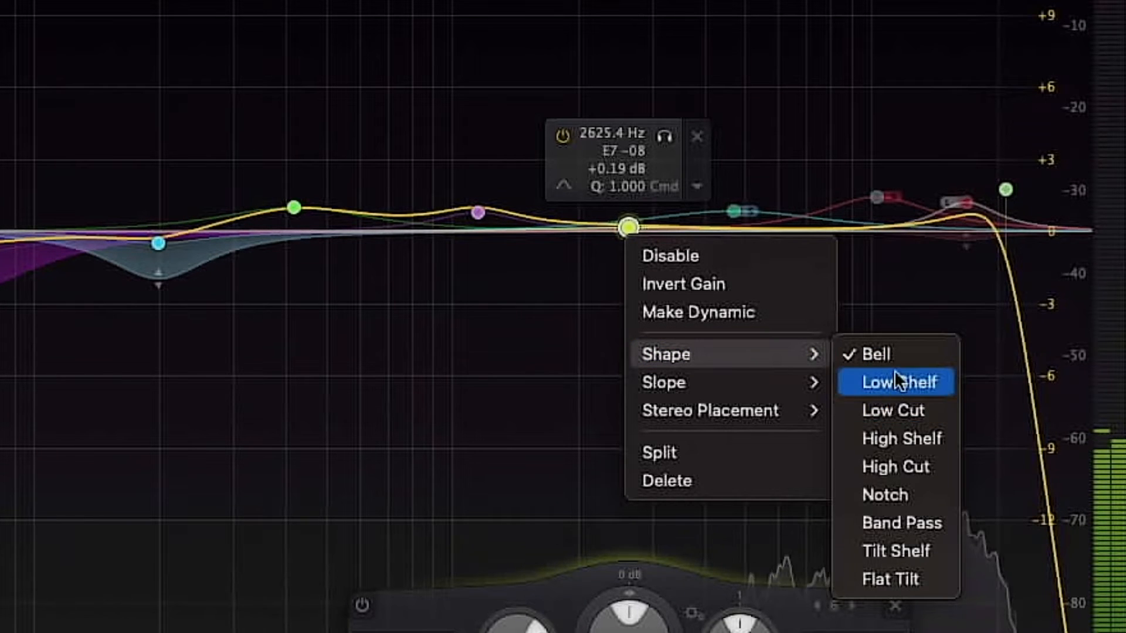
{"action": "left_click", "coordinate": [628, 228]}
{"action": "left_click_drag", "start_coordinate": [628, 228], "coordinate": [628, 208]}
{"action": "scroll", "coordinate": [627, 206], "scroll_direction": "up", "scroll_amount": 1}
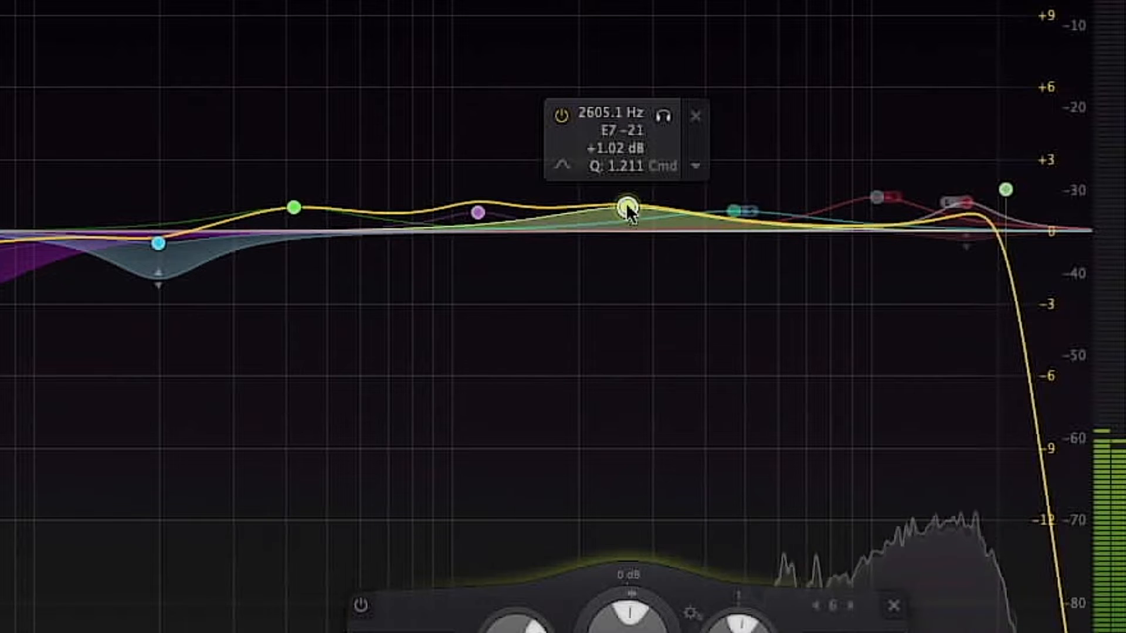
- Change the band's shape to Low Shelf and move it to about 2668 Hz with +0.05 dB gain
{"action": "right_click", "coordinate": [627, 206]}
{"action": "mouse_move", "coordinate": [825, 343]}
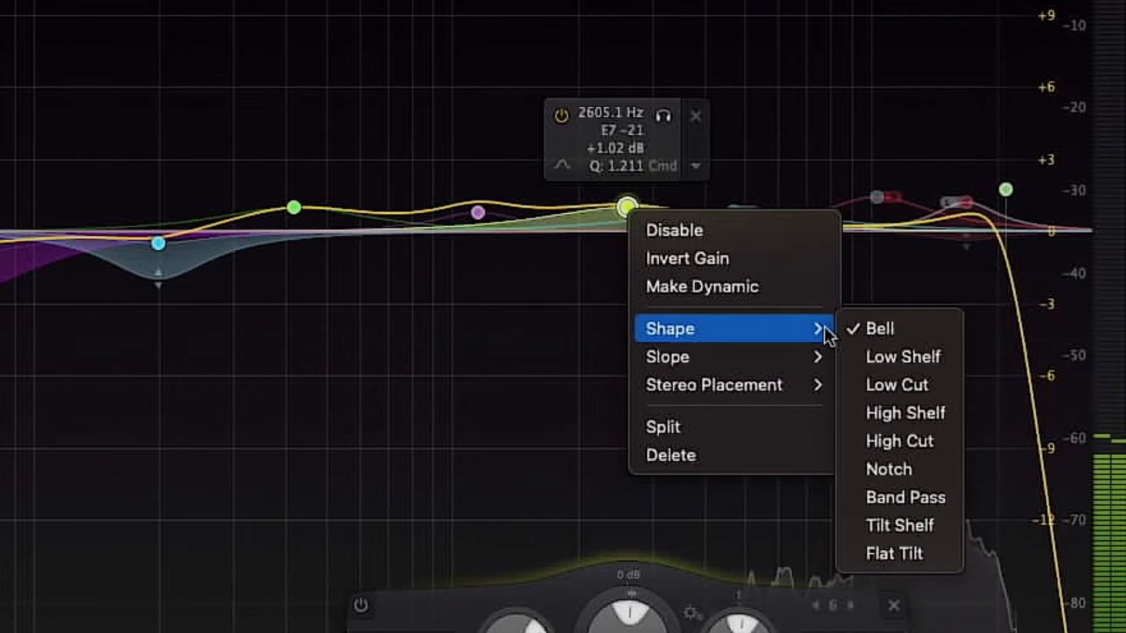
{"action": "left_click", "coordinate": [930, 358]}
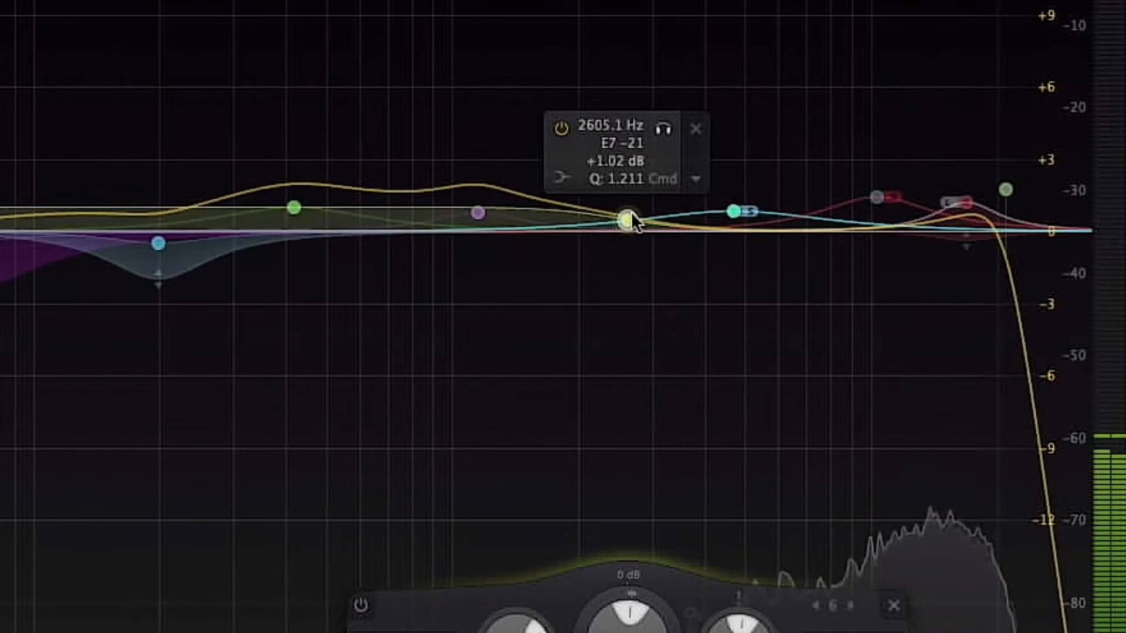
{"action": "left_click_drag", "start_coordinate": [631, 214], "coordinate": [631, 207]}
{"action": "left_click_drag", "start_coordinate": [764, 218], "coordinate": [763, 241]}
- Change the band's shape to High Shelf and move it to about 2647 Hz with +0.31 dB gain
{"action": "right_click", "coordinate": [763, 241]}
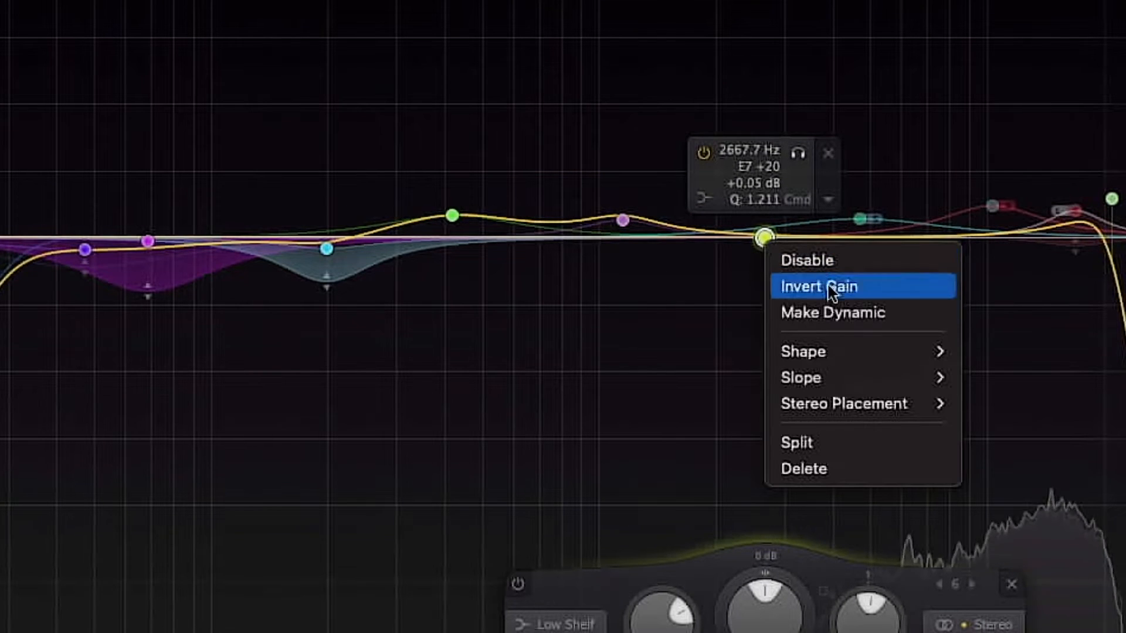
{"action": "mouse_move", "coordinate": [909, 352]}
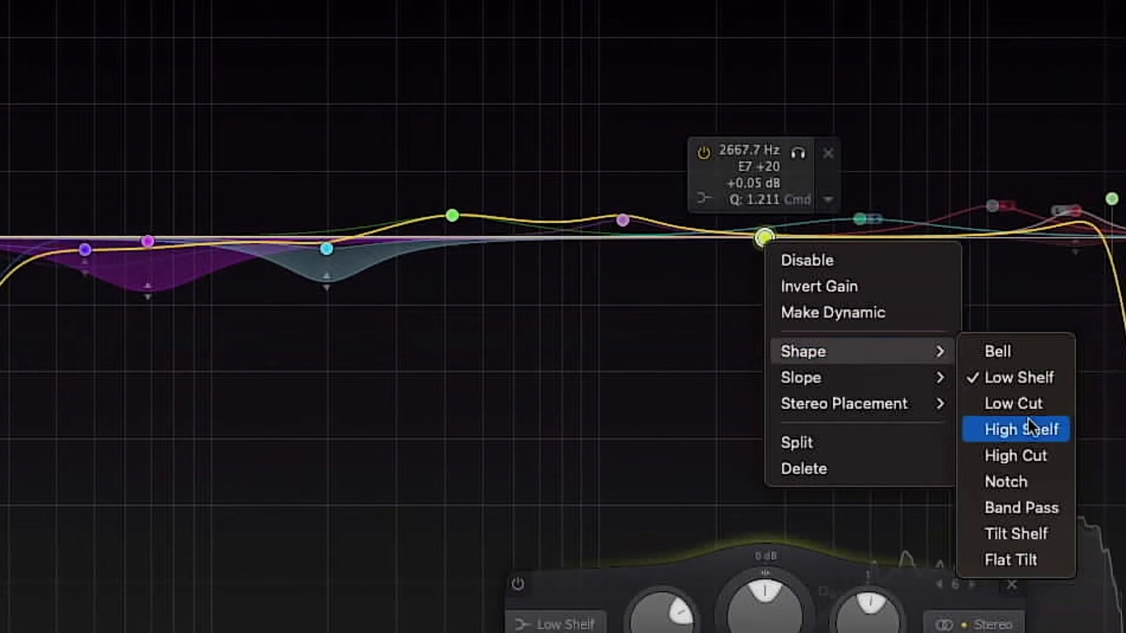
{"action": "left_click", "coordinate": [1046, 430]}
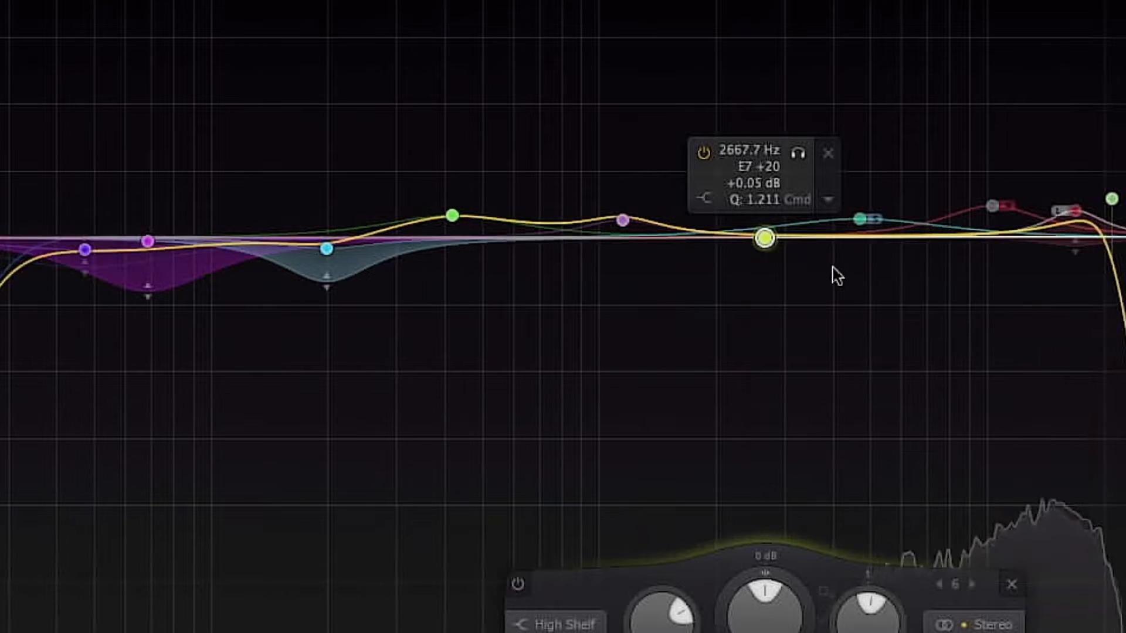
{"action": "mouse_move", "coordinate": [764, 242]}
{"action": "left_mouse_down"}
{"action": "mouse_move", "coordinate": [766, 217]}
{"action": "mouse_move", "coordinate": [762, 237]}
{"action": "left_mouse_up"}
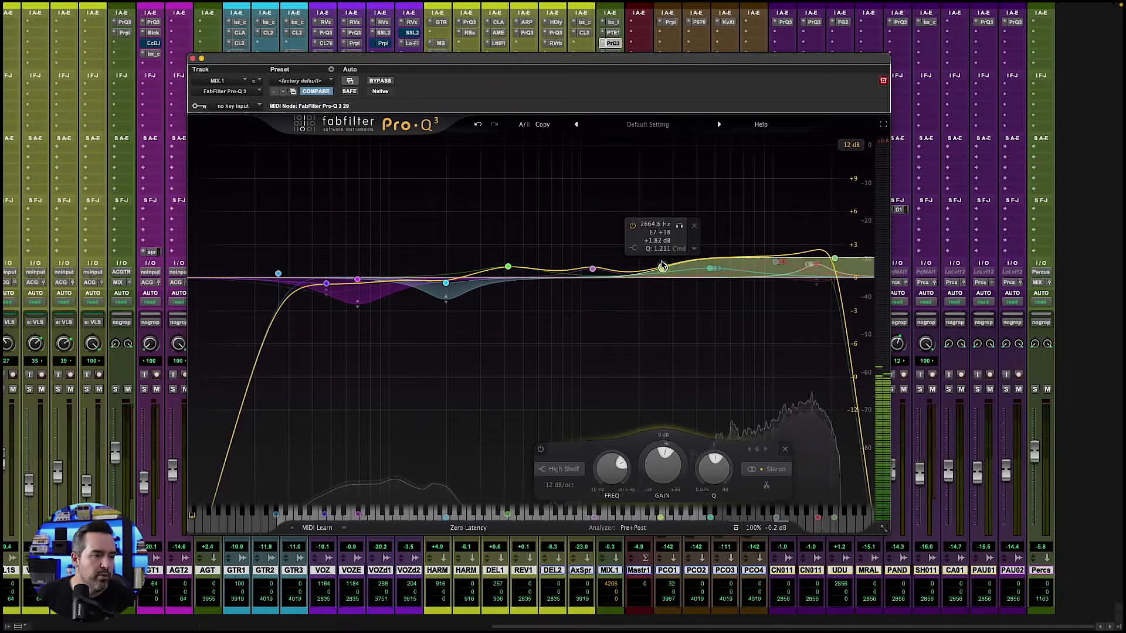
- Change the band's shape from High Shelf to Low Cut
{"action": "right_click", "coordinate": [661, 277]}
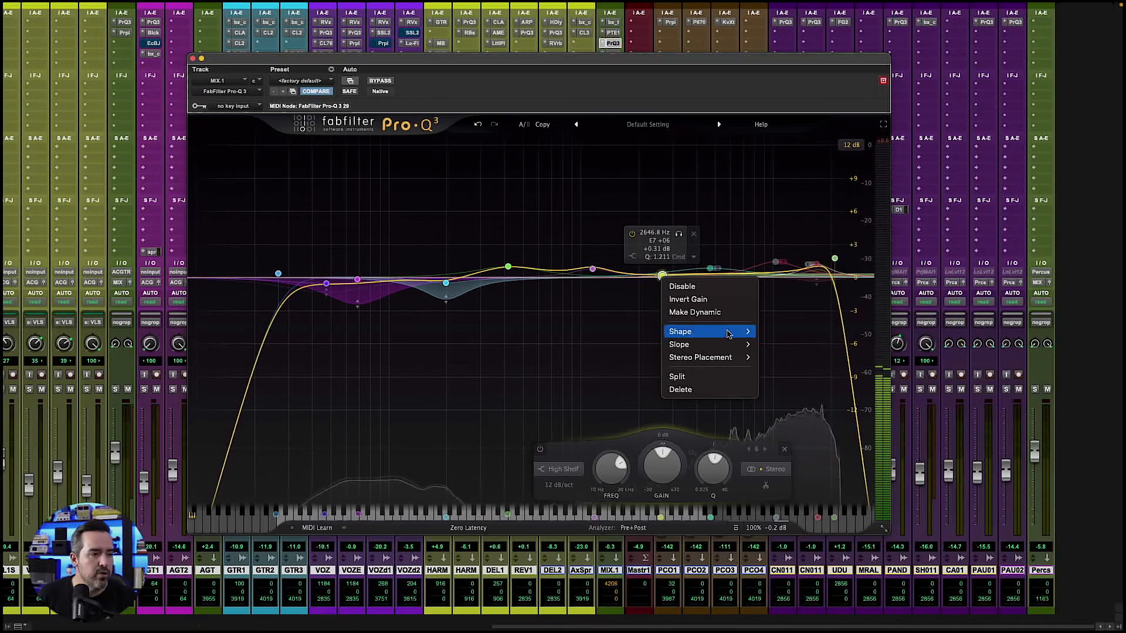
{"action": "mouse_move", "coordinate": [726, 335]}
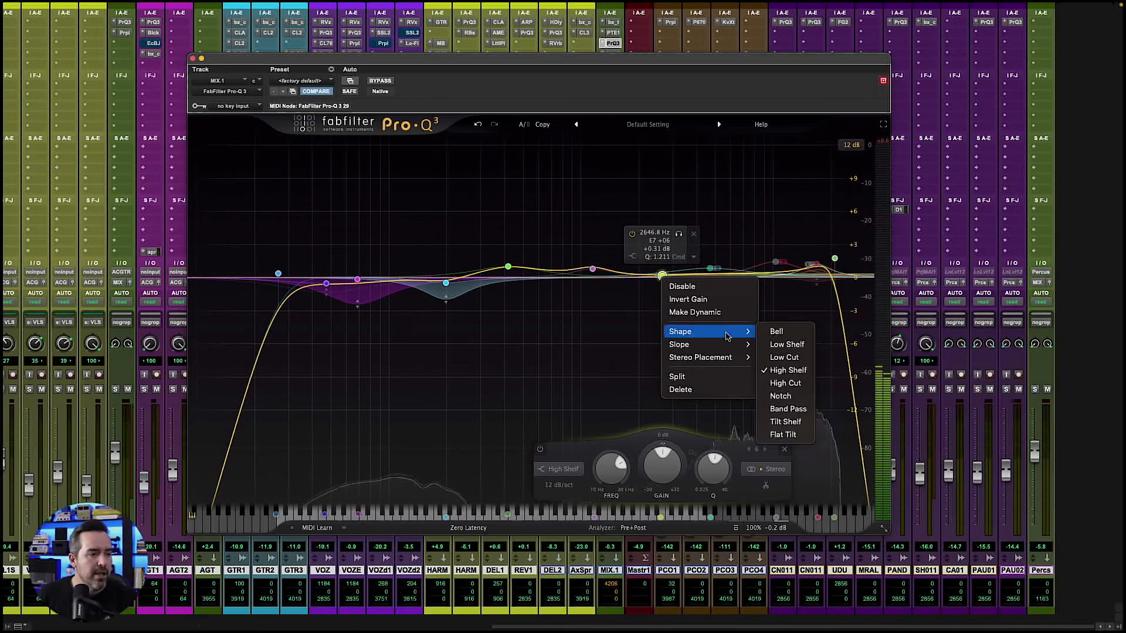
{"action": "left_click", "coordinate": [786, 358]}
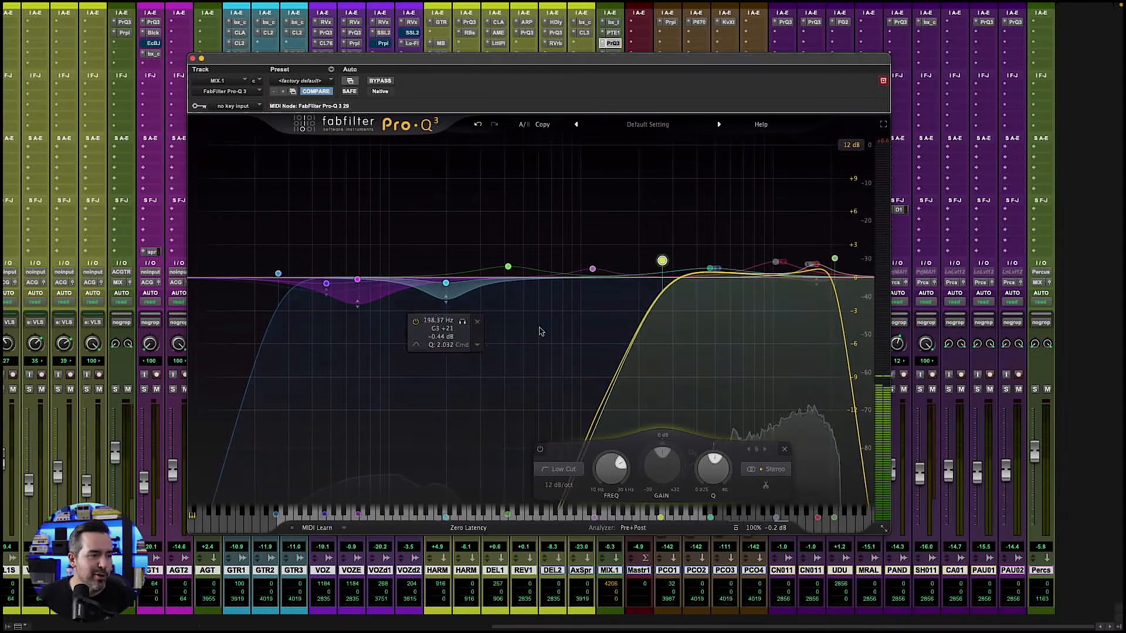
- Change the shape of the low cut band at 2646.8 Hz to High Cut
{"action": "right_click", "coordinate": [662, 263]}
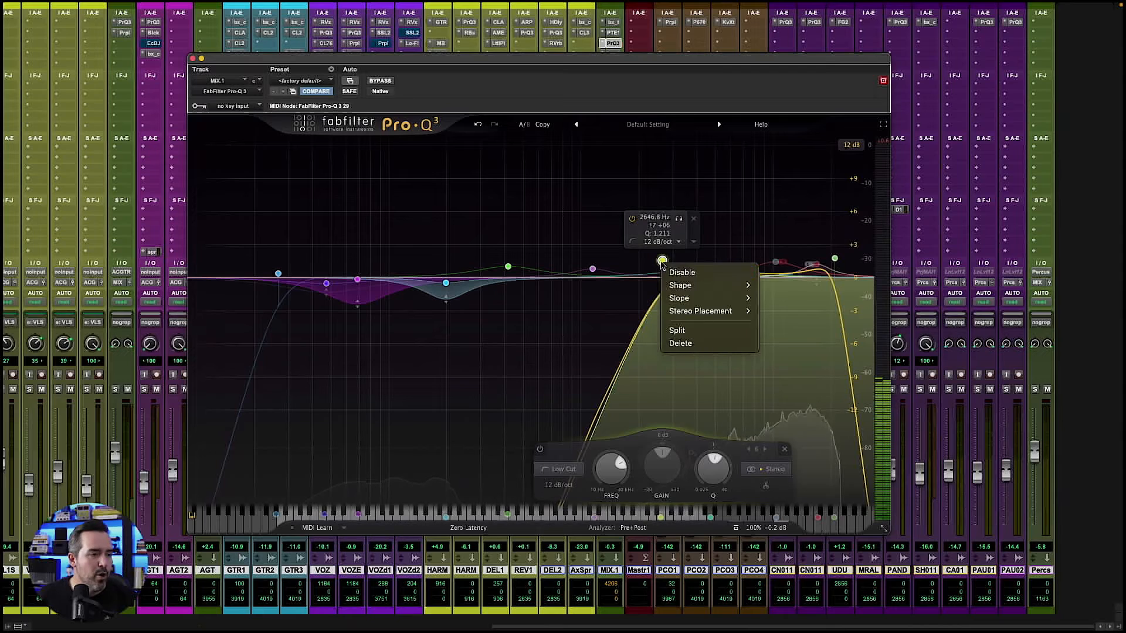
{"action": "mouse_move", "coordinate": [682, 296]}
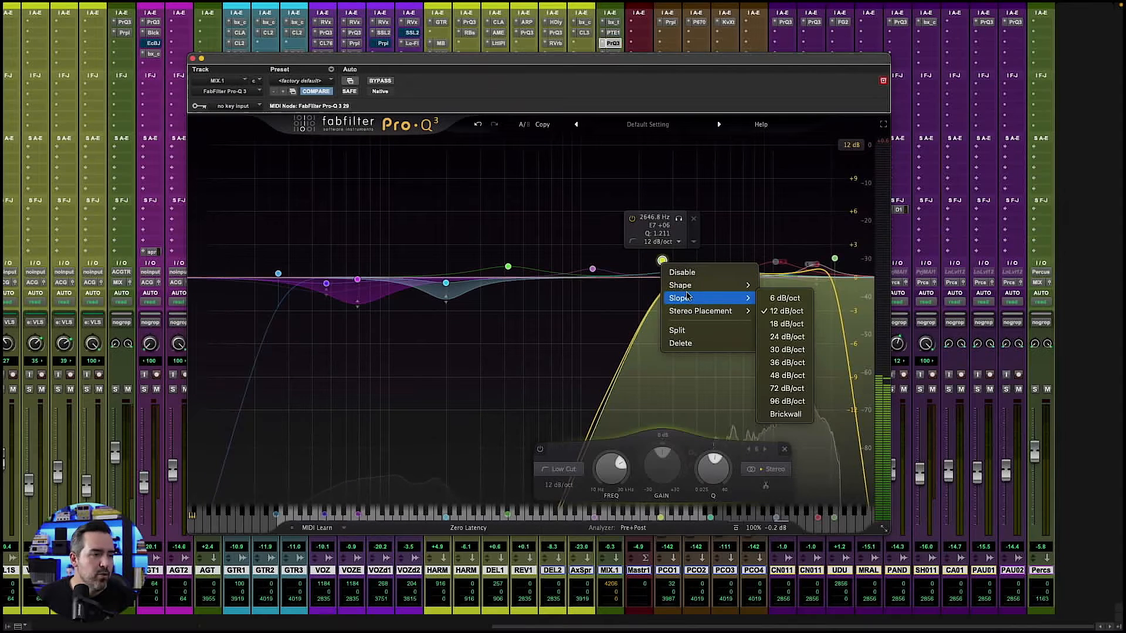
{"action": "mouse_move", "coordinate": [737, 314]}
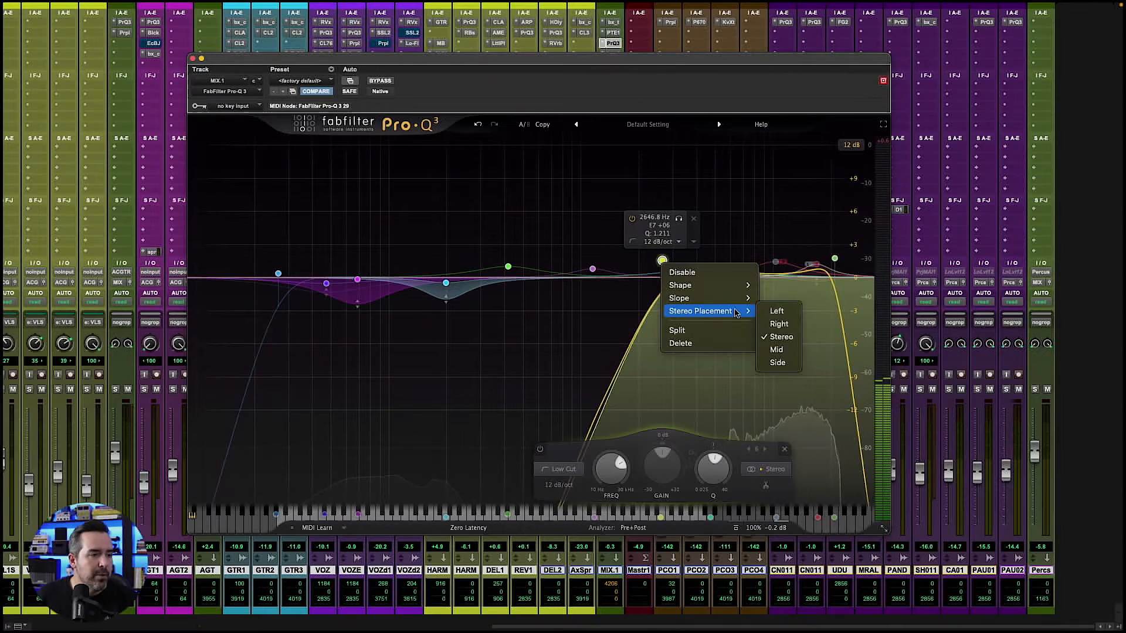
{"action": "mouse_move", "coordinate": [729, 291]}
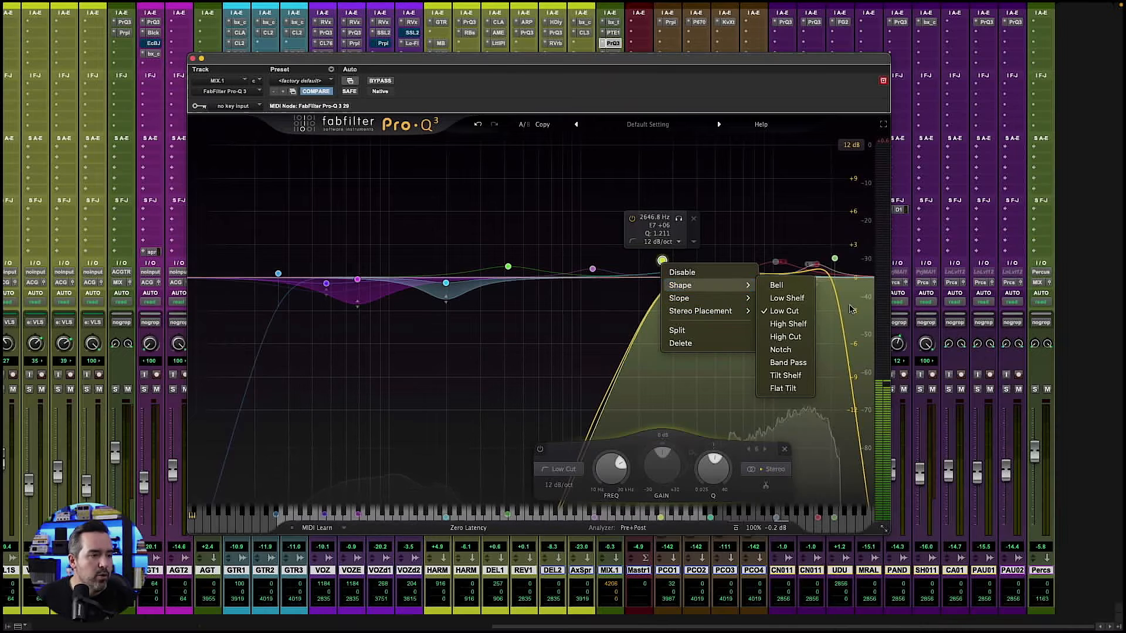
{"action": "left_click", "coordinate": [786, 337]}
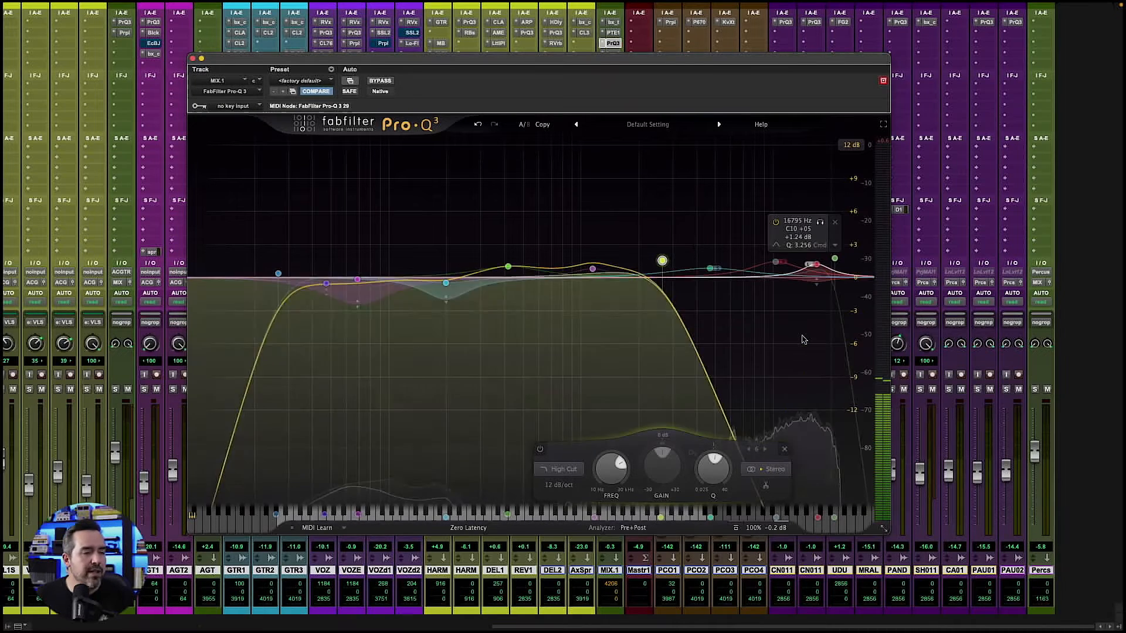
- Change the band's shape to Tilt Shelf and move it to about 2584 Hz with +0.40 dB gain
{"action": "right_click", "coordinate": [663, 262]}
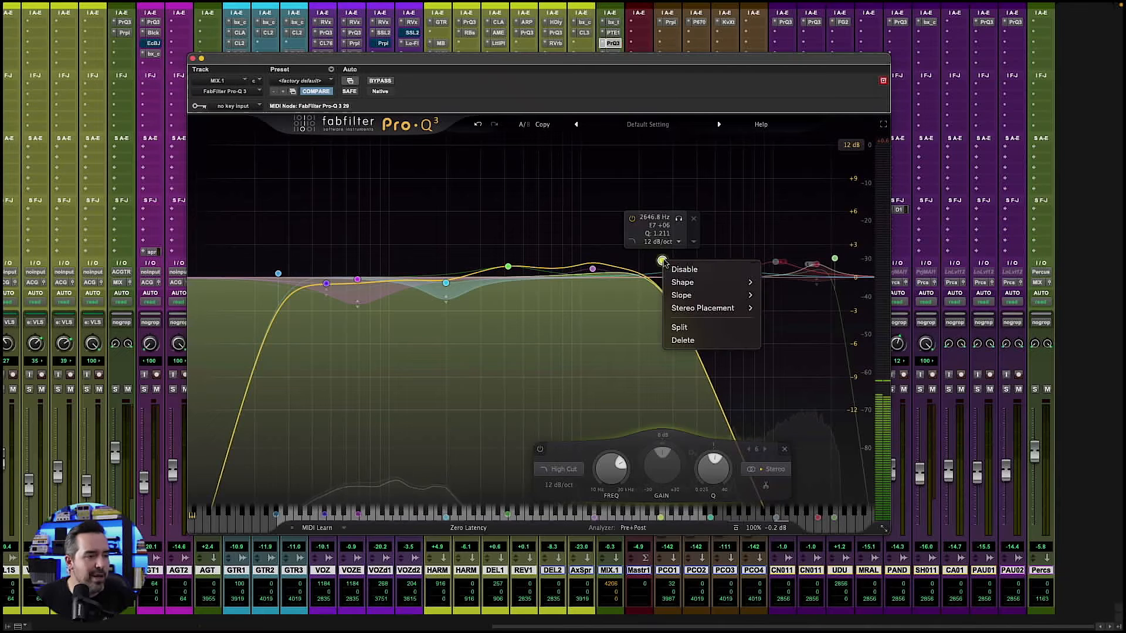
{"action": "mouse_move", "coordinate": [715, 301]}
{"action": "mouse_move", "coordinate": [747, 310]}
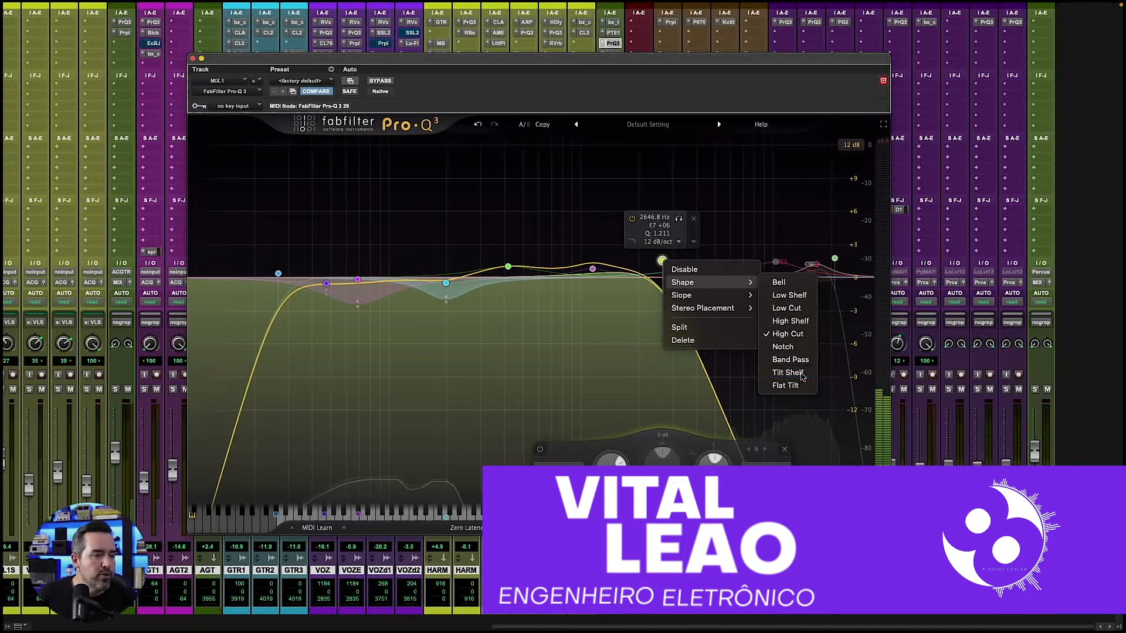
{"action": "left_click", "coordinate": [787, 373]}
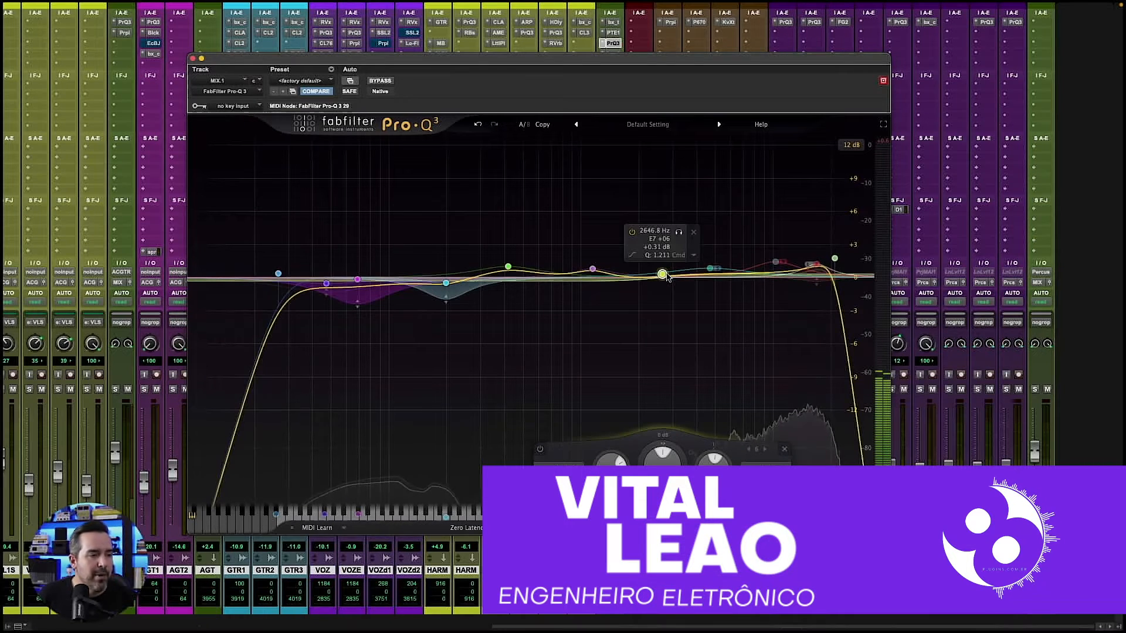
{"action": "mouse_move", "coordinate": [662, 275]}
{"action": "left_mouse_down"}
{"action": "mouse_move", "coordinate": [661, 252]}
{"action": "mouse_move", "coordinate": [661, 299]}
{"action": "mouse_move", "coordinate": [670, 252]}
{"action": "mouse_move", "coordinate": [673, 297]}
{"action": "mouse_move", "coordinate": [665, 274]}
{"action": "left_mouse_up"}
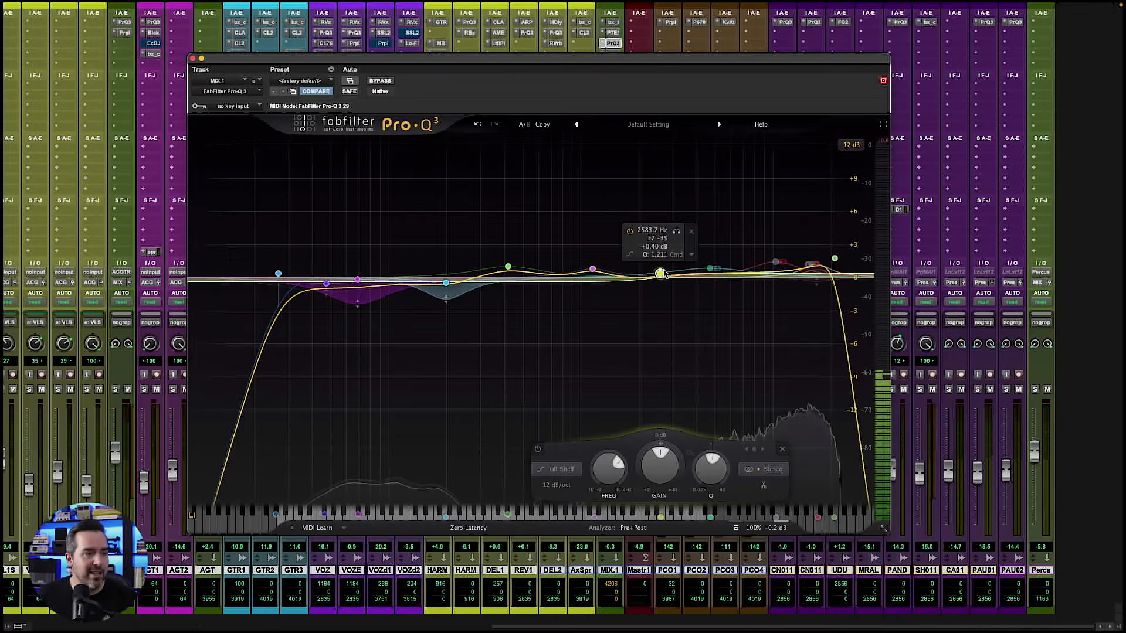
- Set the tilt shelf band's stereo placement to Left and move it to about 2489 Hz with +0.89 dB gain
{"action": "right_click", "coordinate": [660, 275]}
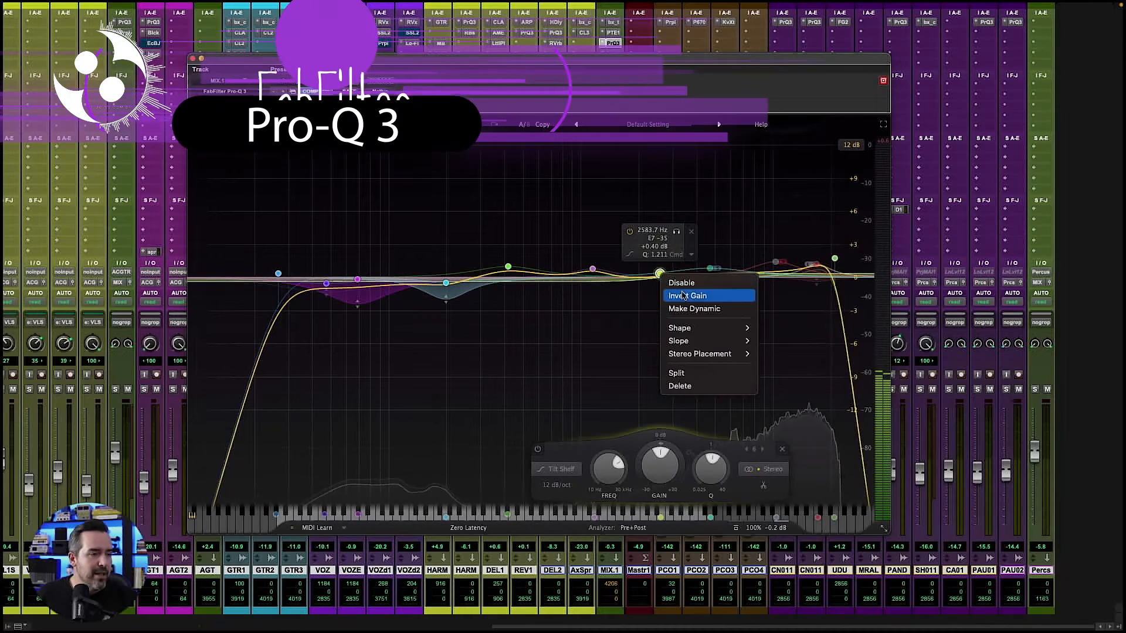
{"action": "mouse_move", "coordinate": [702, 332]}
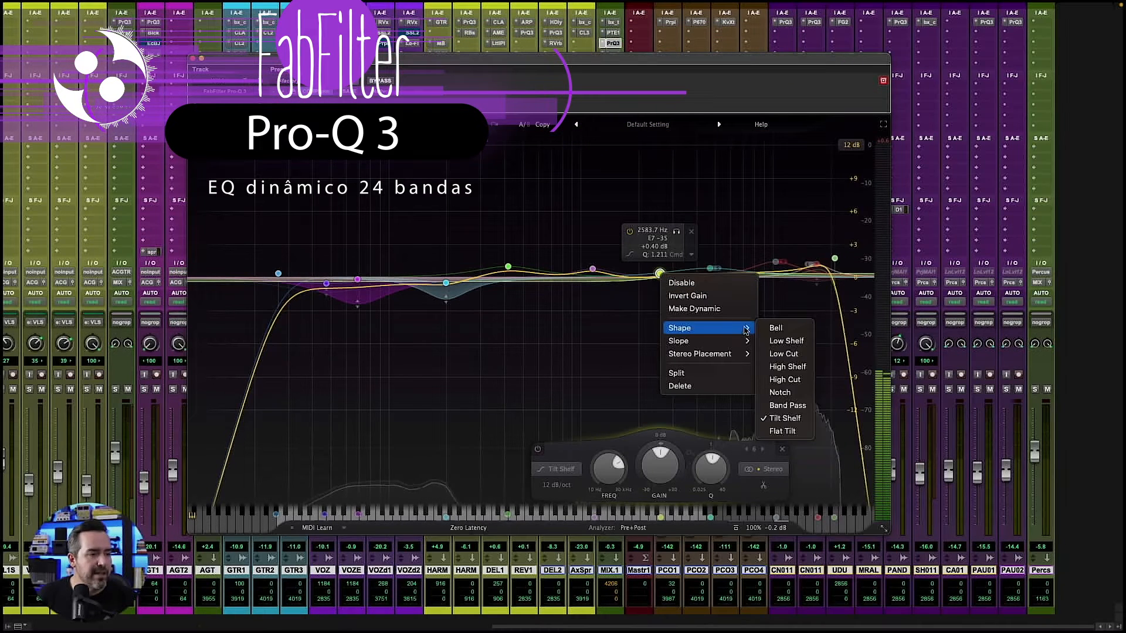
{"action": "mouse_move", "coordinate": [737, 347]}
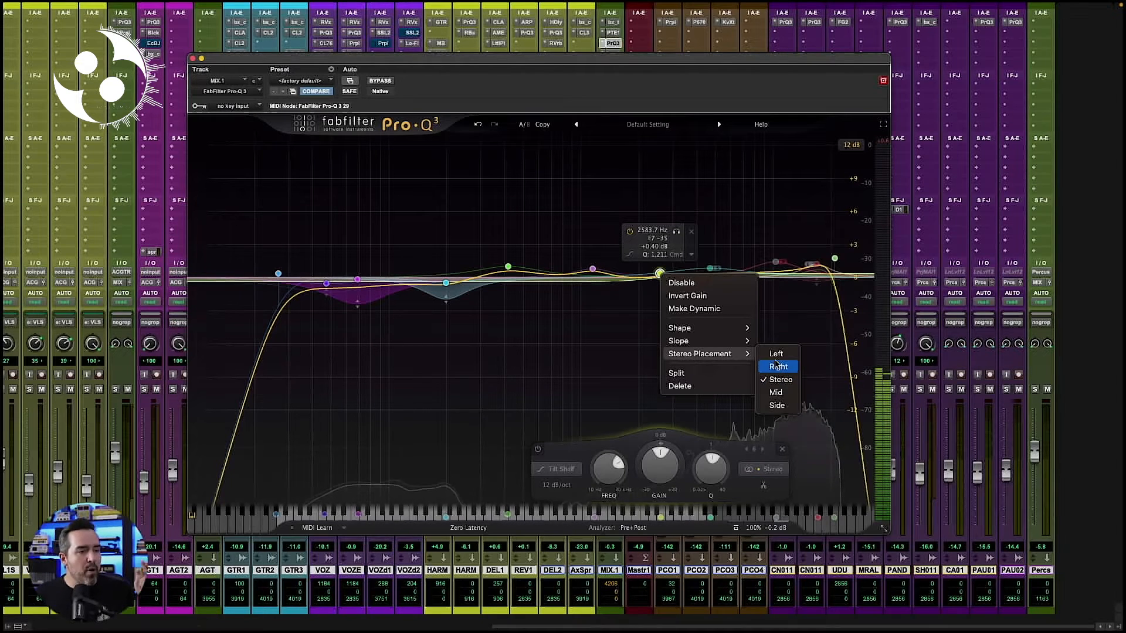
{"action": "left_click", "coordinate": [777, 354]}
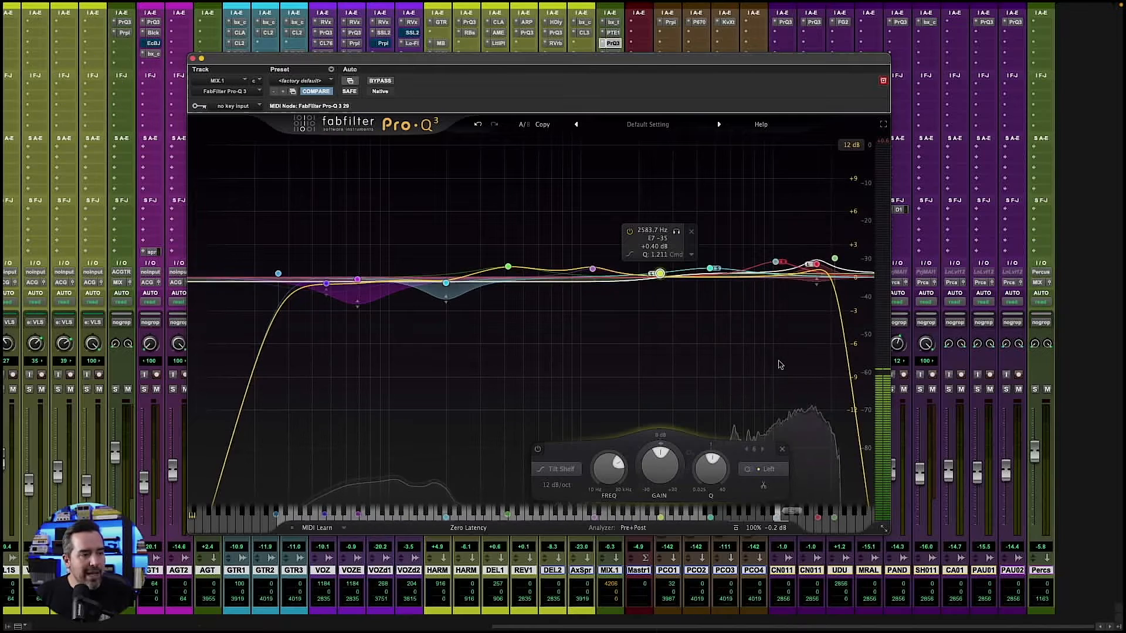
{"action": "mouse_move", "coordinate": [664, 277]}
{"action": "left_mouse_down"}
{"action": "mouse_move", "coordinate": [666, 259]}
{"action": "mouse_move", "coordinate": [664, 296]}
{"action": "mouse_move", "coordinate": [660, 274]}
{"action": "left_mouse_up"}
- Set the tilt shelf band's stereo placement to Right and move it to about 2502 Hz with -0.05 dB gain
{"action": "right_click", "coordinate": [660, 274]}
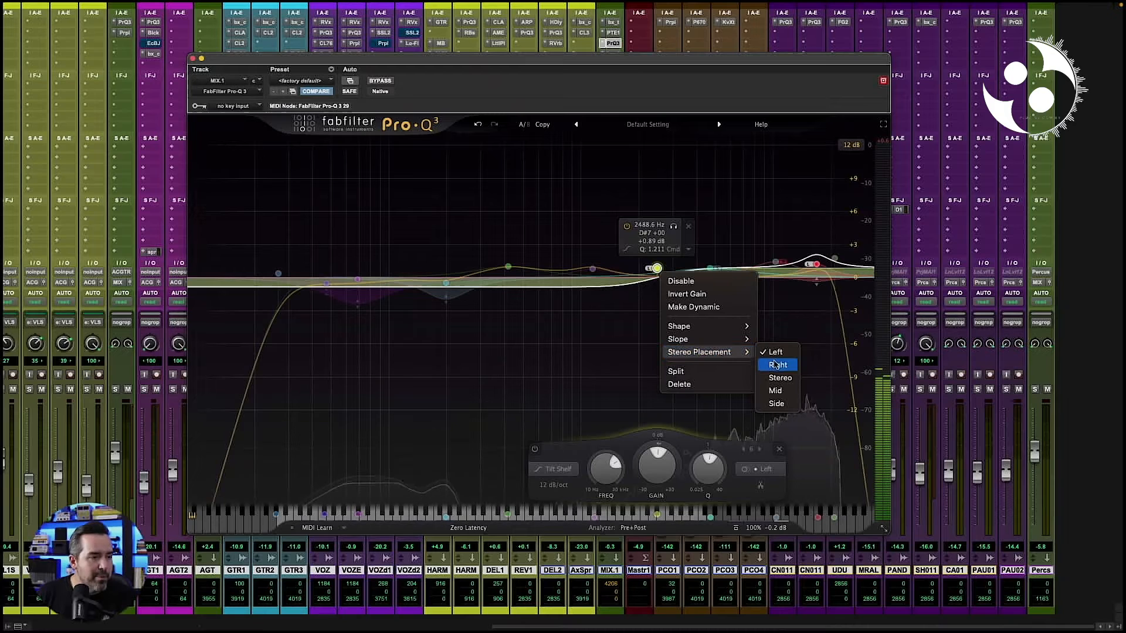
{"action": "left_click", "coordinate": [779, 366]}
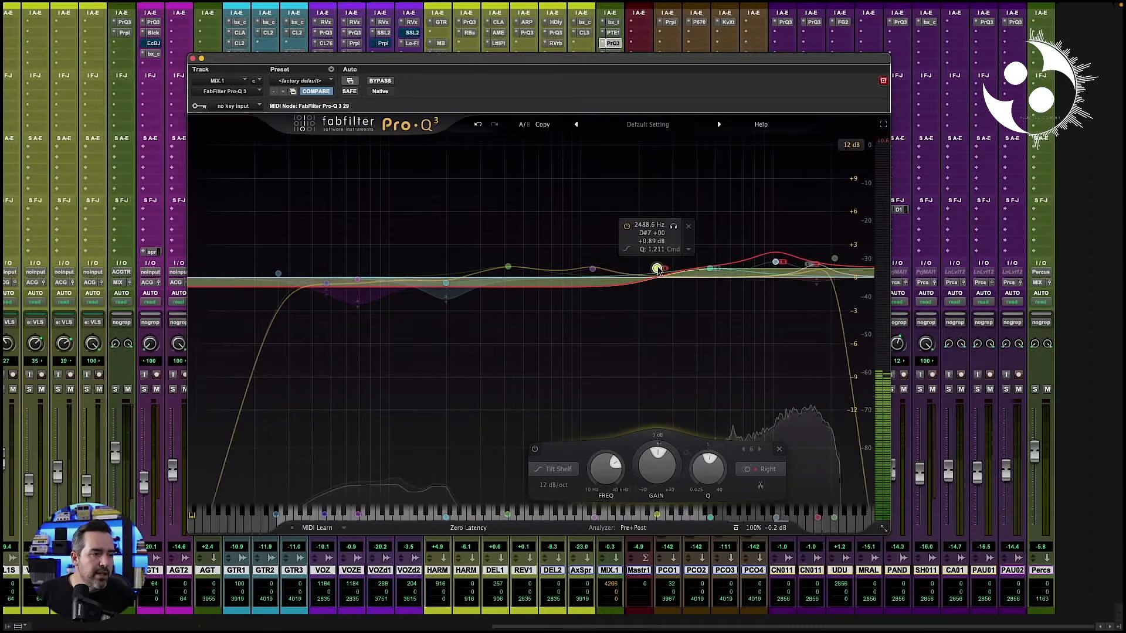
{"action": "left_click_drag", "start_coordinate": [658, 269], "coordinate": [657, 278]}
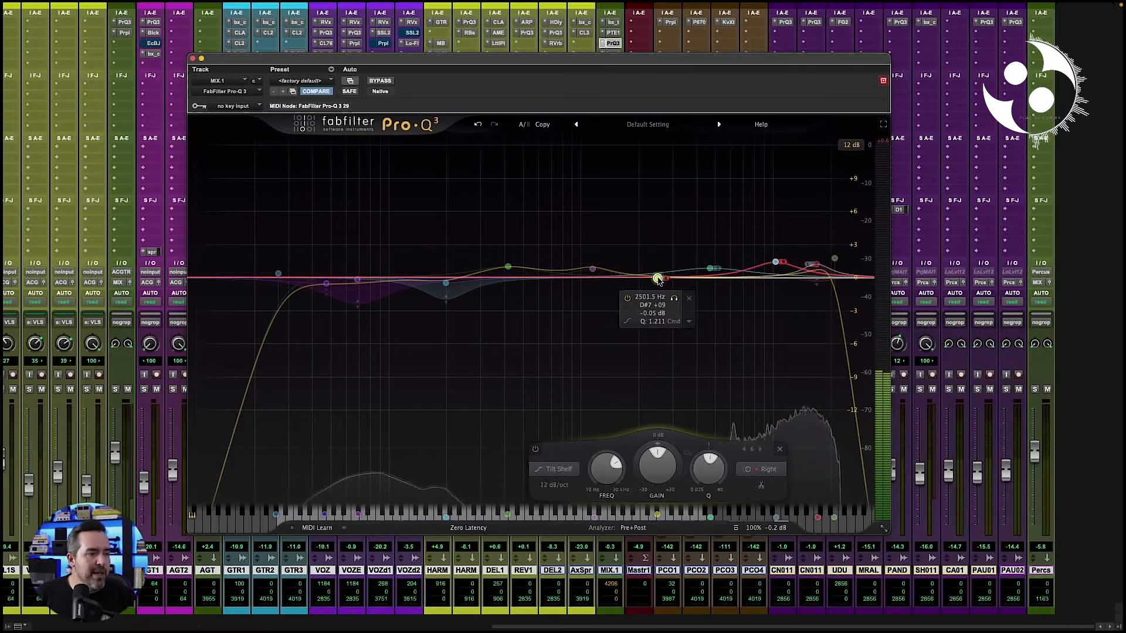
- Try the Mid stereo placement on the tilt shelf band and switch it to Side
{"action": "right_click", "coordinate": [658, 280]}
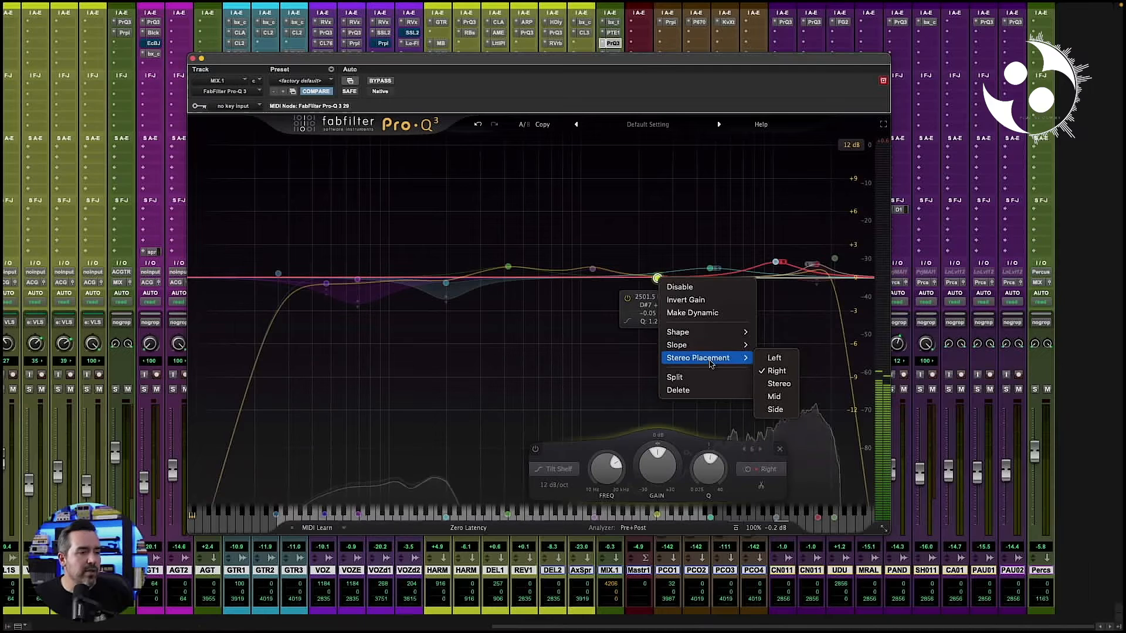
{"action": "left_click", "coordinate": [774, 397]}
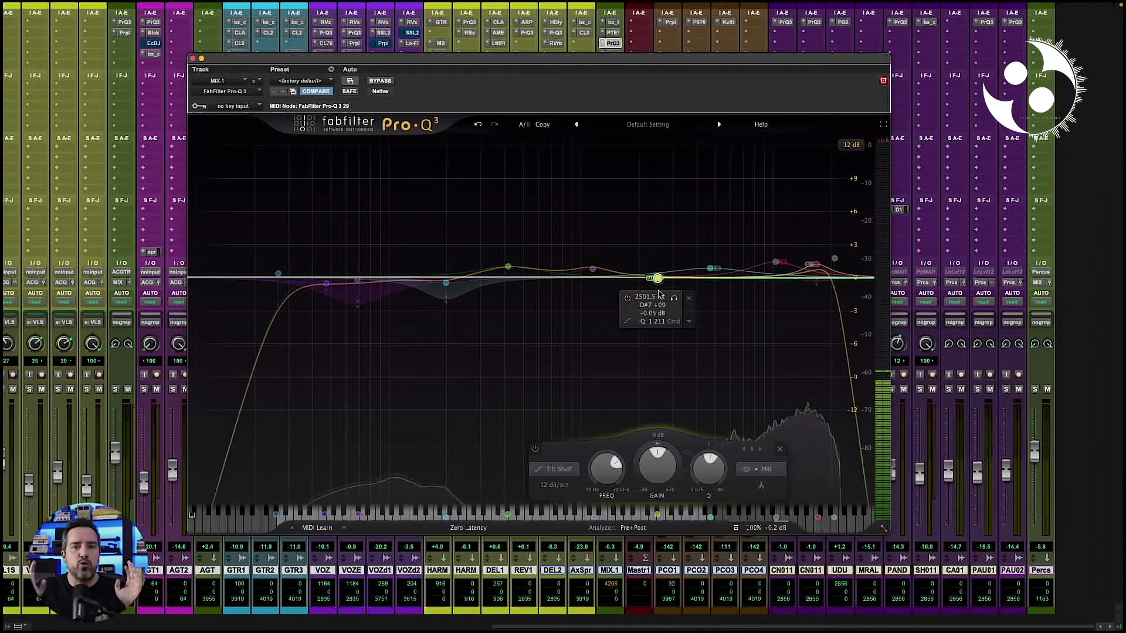
{"action": "right_click", "coordinate": [659, 280]}
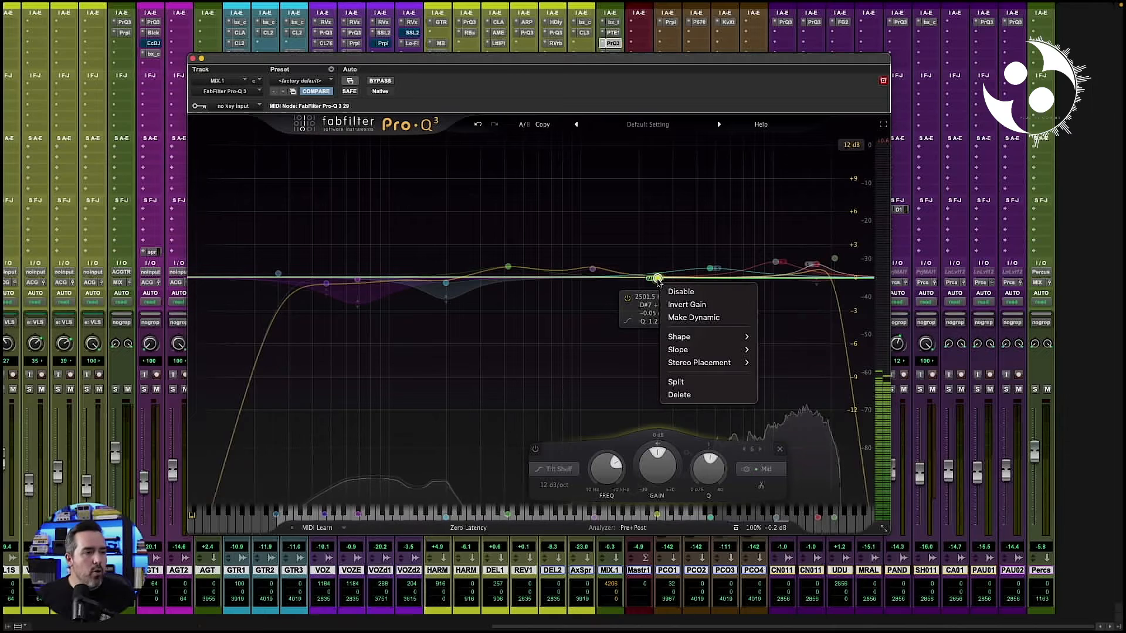
{"action": "mouse_move", "coordinate": [703, 365]}
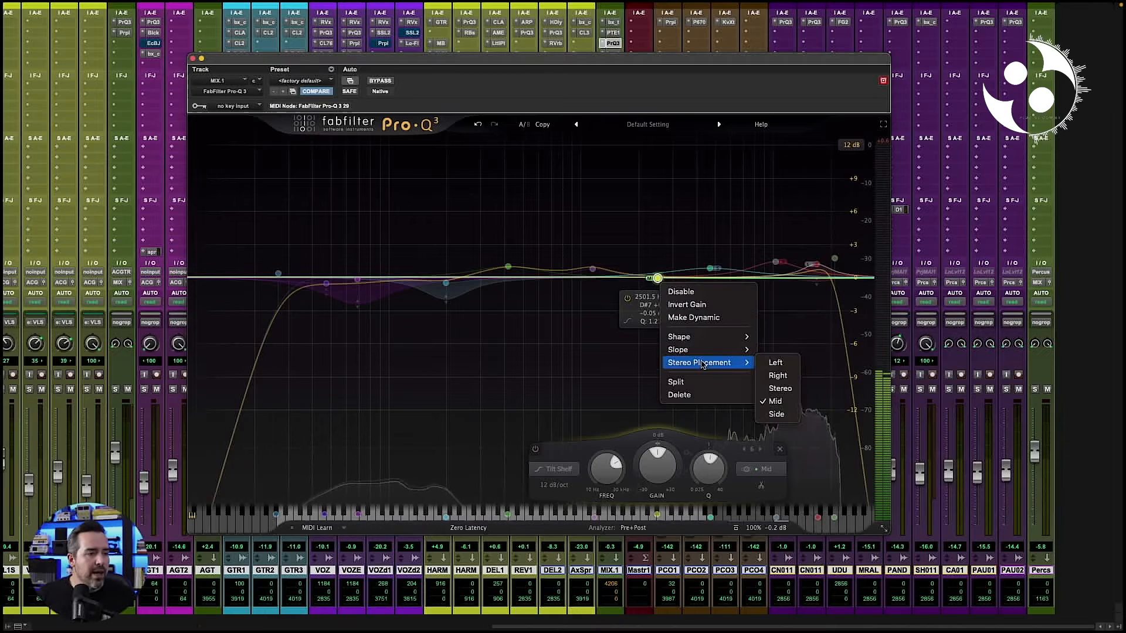
{"action": "left_click", "coordinate": [785, 412]}
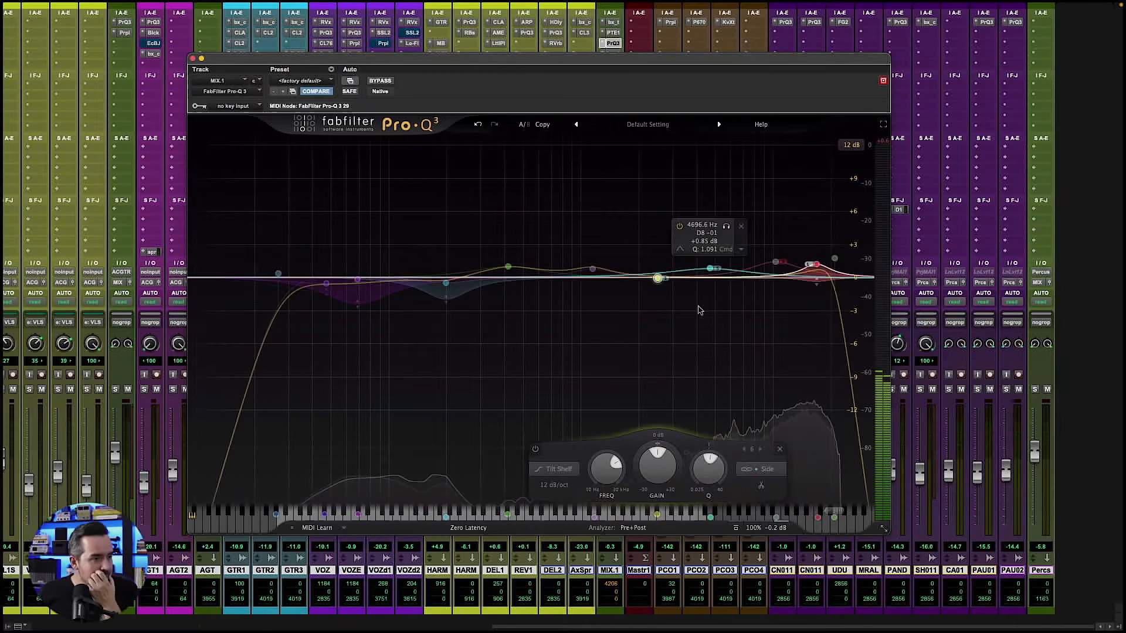
- Delete the tilt shelf band from the equalizer
{"action": "right_click", "coordinate": [657, 278]}
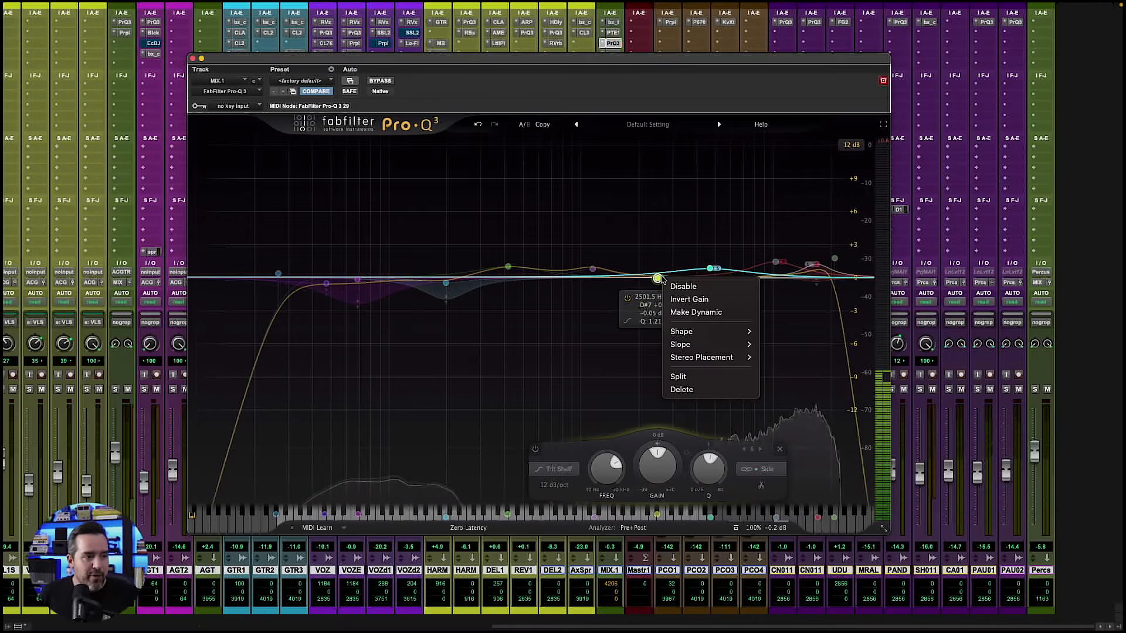
{"action": "mouse_move", "coordinate": [710, 355]}
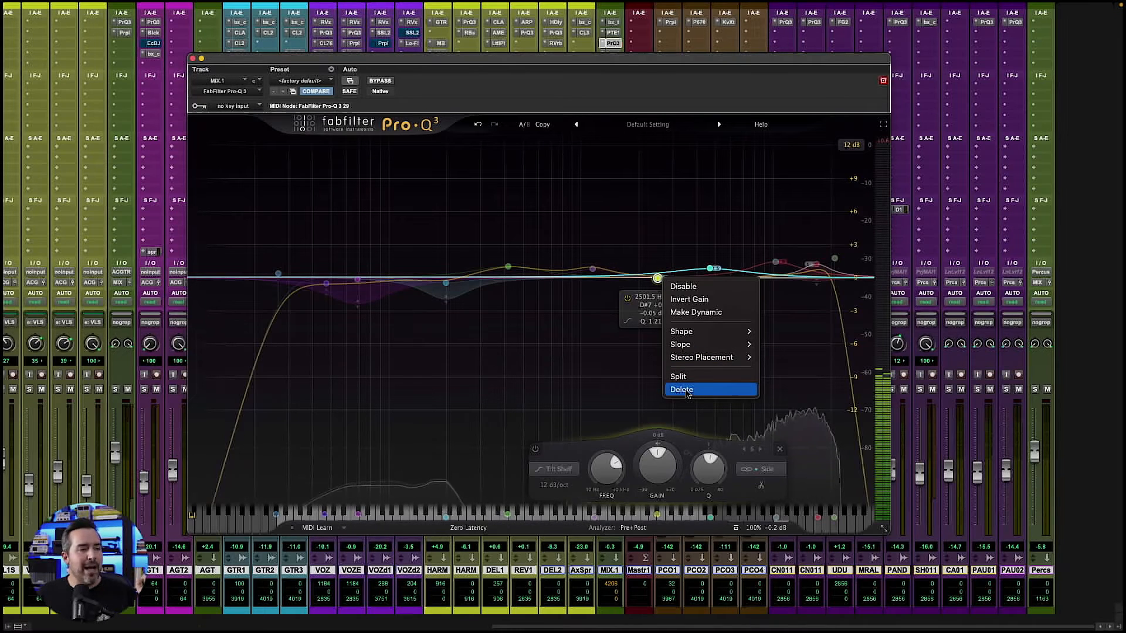
{"action": "left_click", "coordinate": [686, 391]}
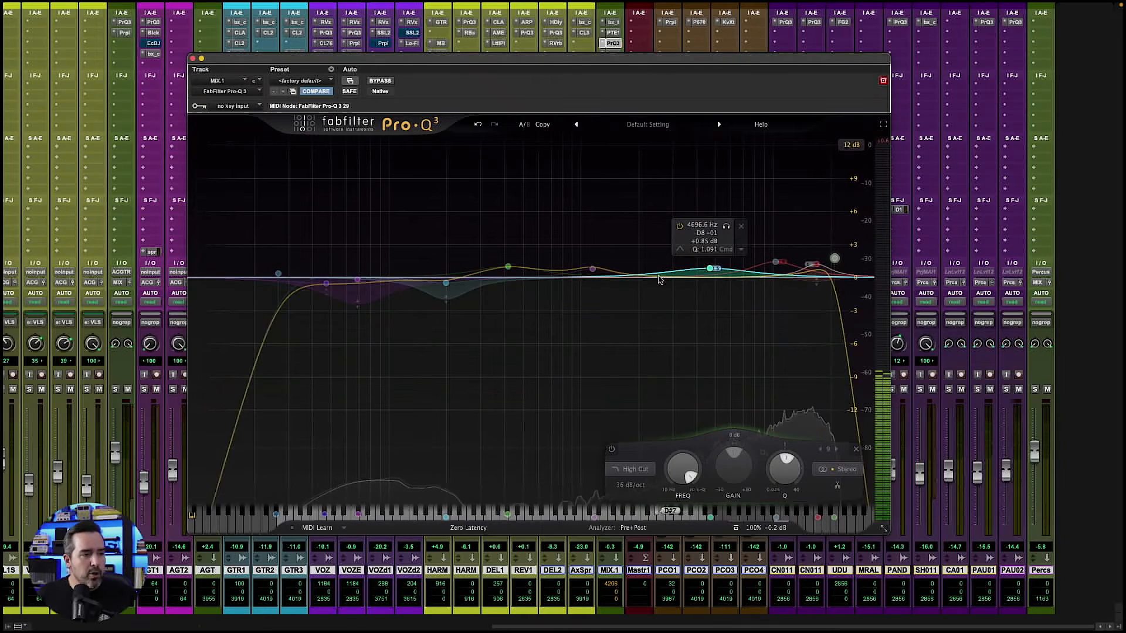
- Add a bell band at about 2408 Hz with -0.16 dB gain and set its stereo placement to Stereo
{"action": "key", "text": "super+z"}
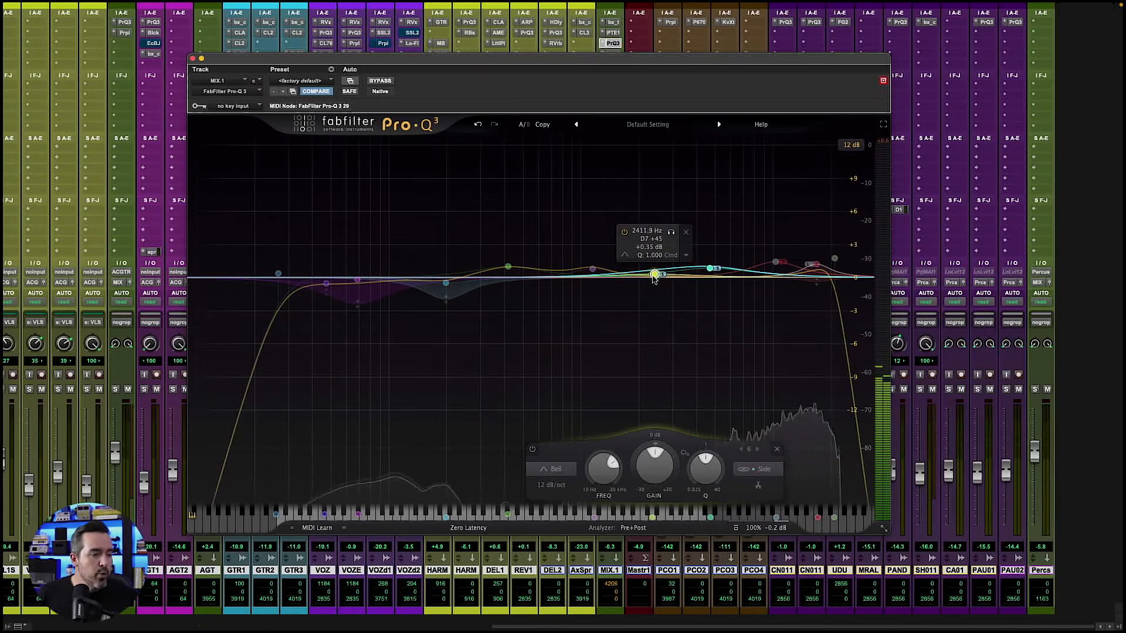
{"action": "left_click_drag", "start_coordinate": [654, 276], "coordinate": [653, 279]}
{"action": "right_click", "coordinate": [653, 279]}
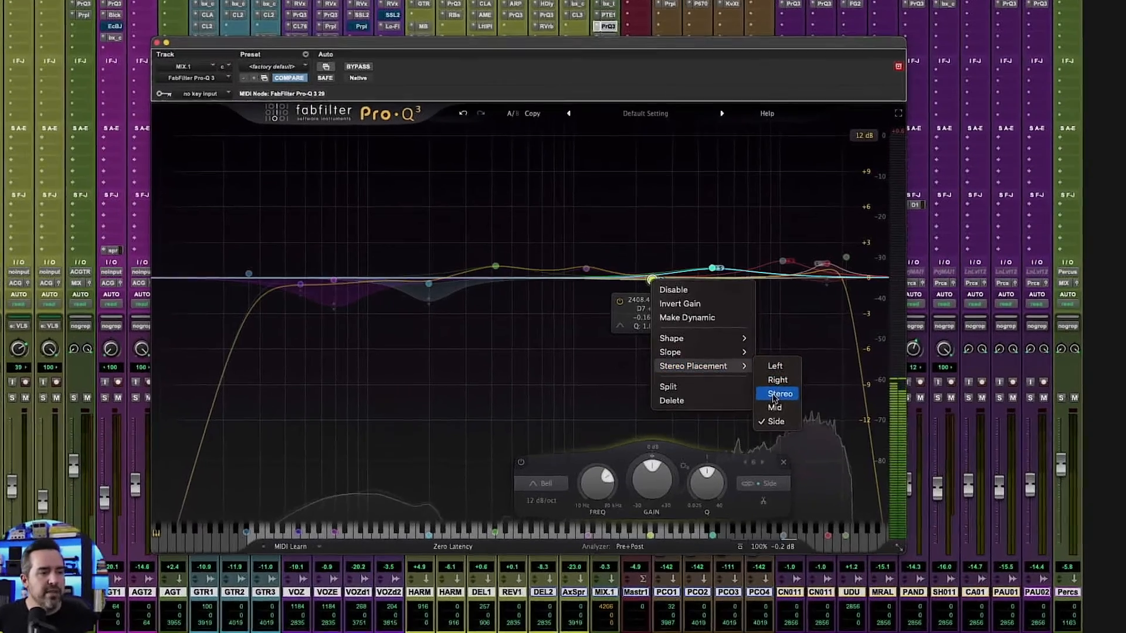
{"action": "left_click", "coordinate": [773, 385]}
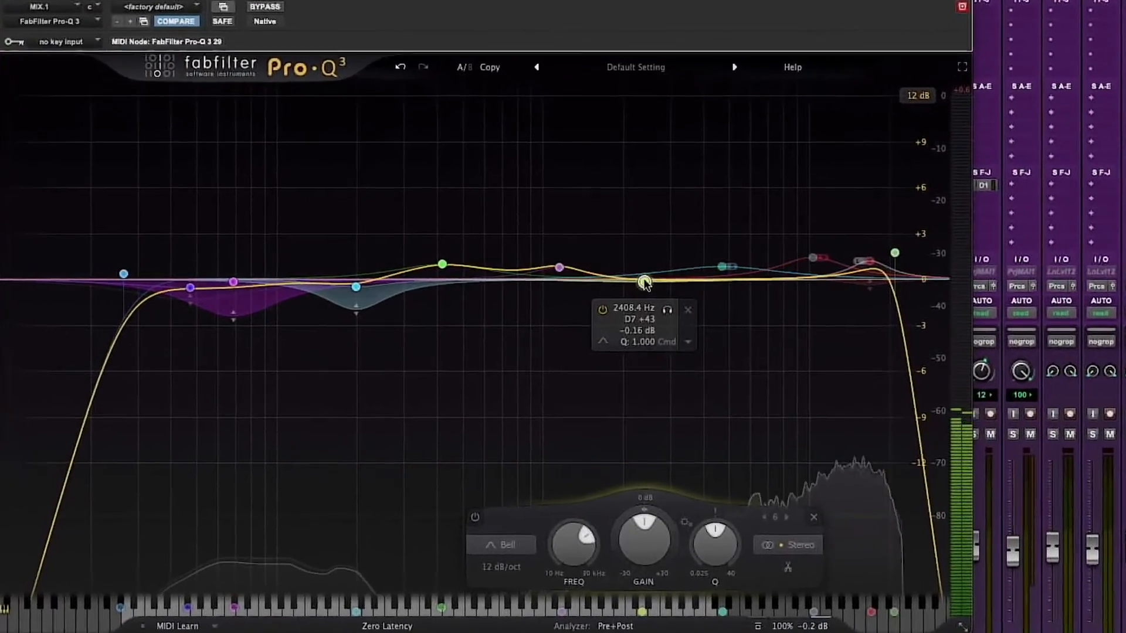
- Split the new bell band into separate left and right bands
{"action": "right_click", "coordinate": [644, 283]}
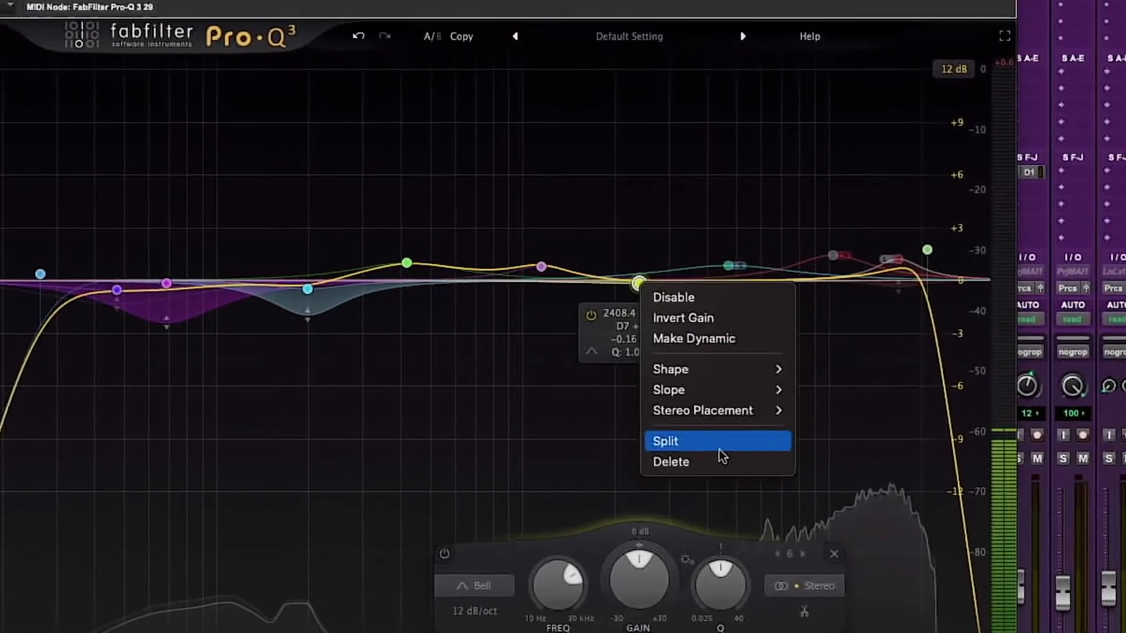
{"action": "left_click", "coordinate": [719, 449]}
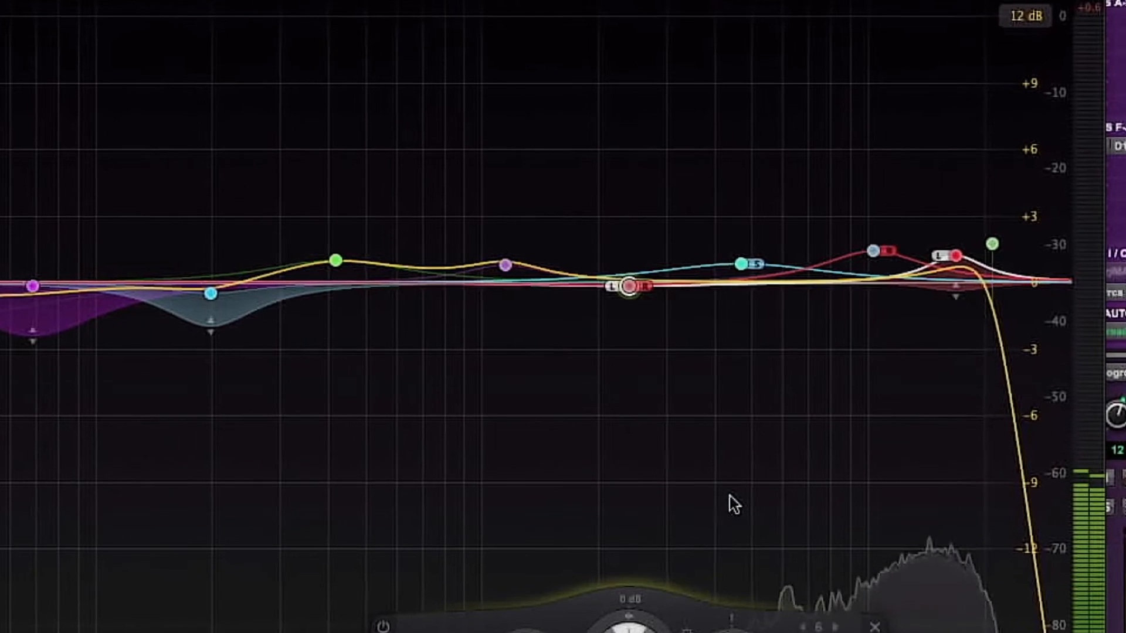
{"action": "mouse_move", "coordinate": [653, 316]}
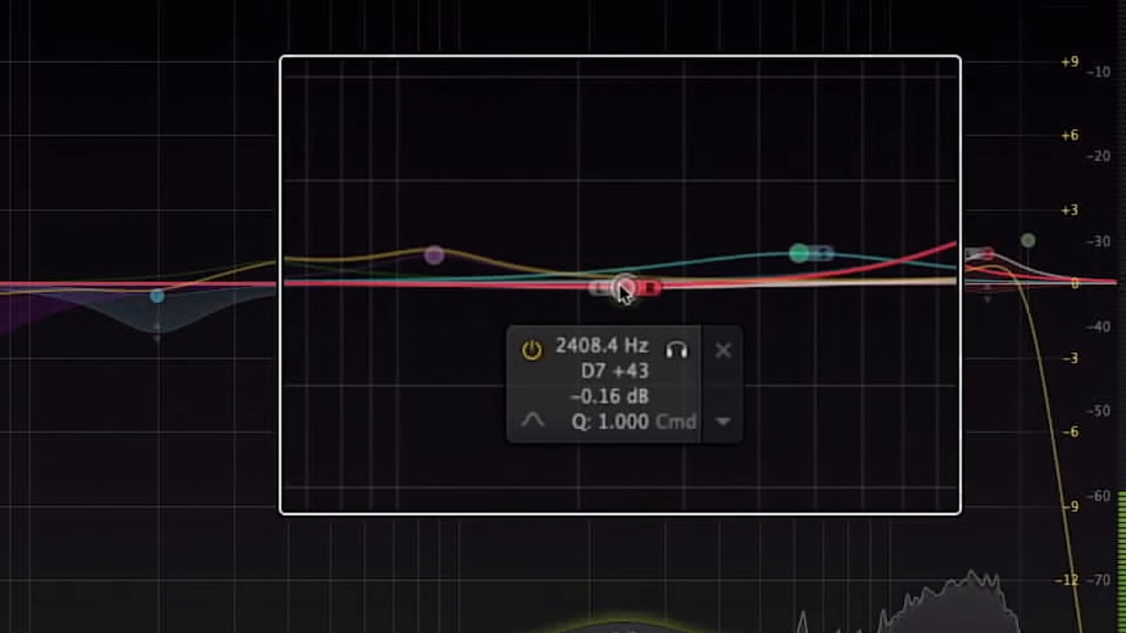
- Move the left band to about 2289 Hz at +0.07 dB and the right band to about 2776 Hz at -0.49 dB
{"action": "mouse_move", "coordinate": [618, 283]}
{"action": "left_mouse_down"}
{"action": "mouse_move", "coordinate": [650, 271]}
{"action": "mouse_move", "coordinate": [603, 270]}
{"action": "mouse_move", "coordinate": [669, 320]}
{"action": "mouse_move", "coordinate": [608, 272]}
{"action": "mouse_move", "coordinate": [614, 253]}
{"action": "mouse_move", "coordinate": [620, 276]}
{"action": "mouse_move", "coordinate": [610, 276]}
{"action": "left_mouse_up"}
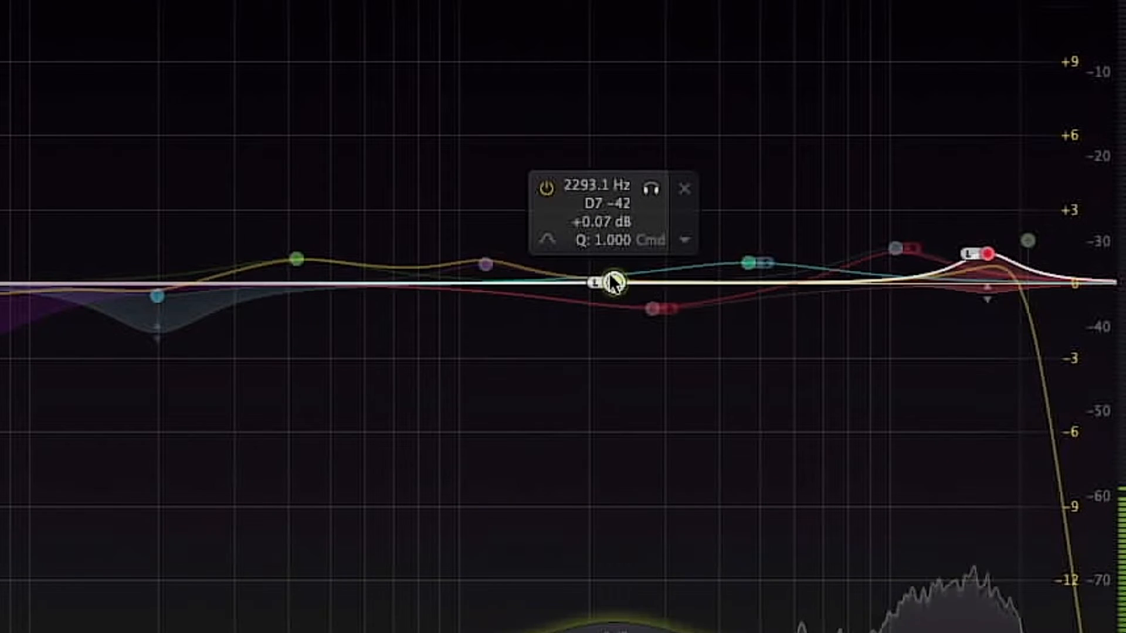
{"action": "left_click", "coordinate": [653, 306]}
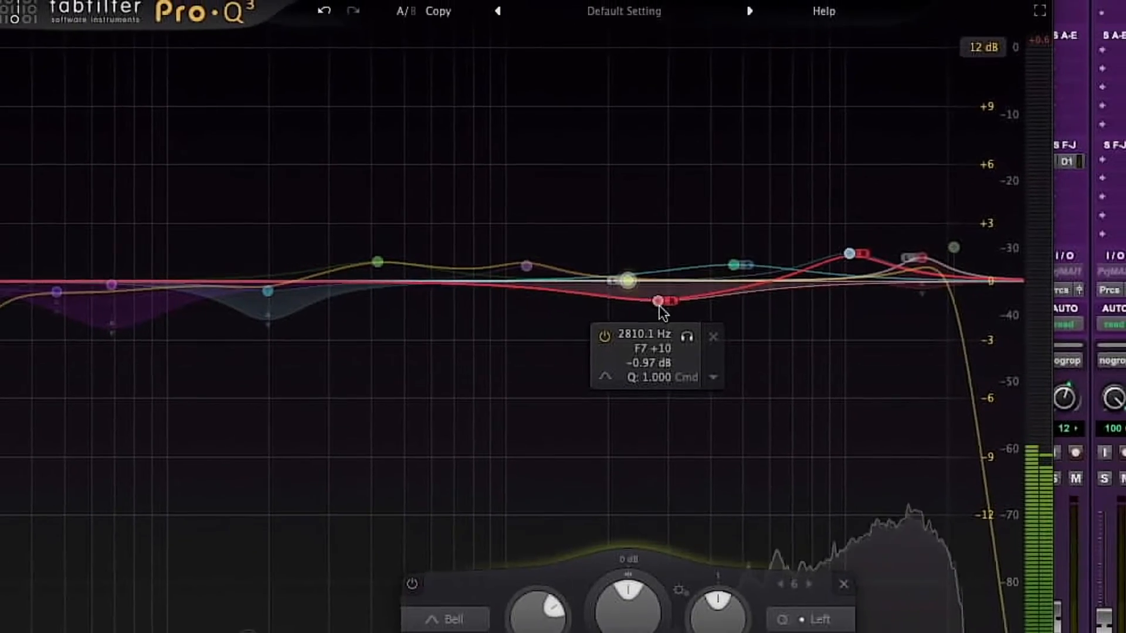
{"action": "left_click_drag", "start_coordinate": [659, 305], "coordinate": [656, 292]}
- Delete both the right and left bands produced by the split
{"action": "right_click", "coordinate": [656, 292]}
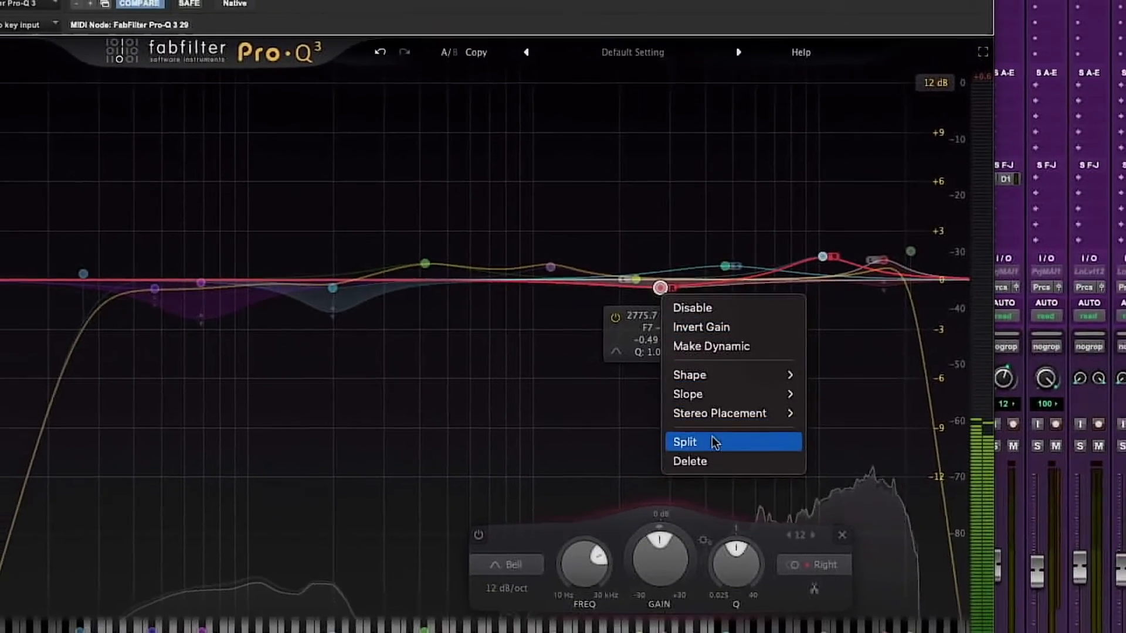
{"action": "left_click", "coordinate": [701, 470]}
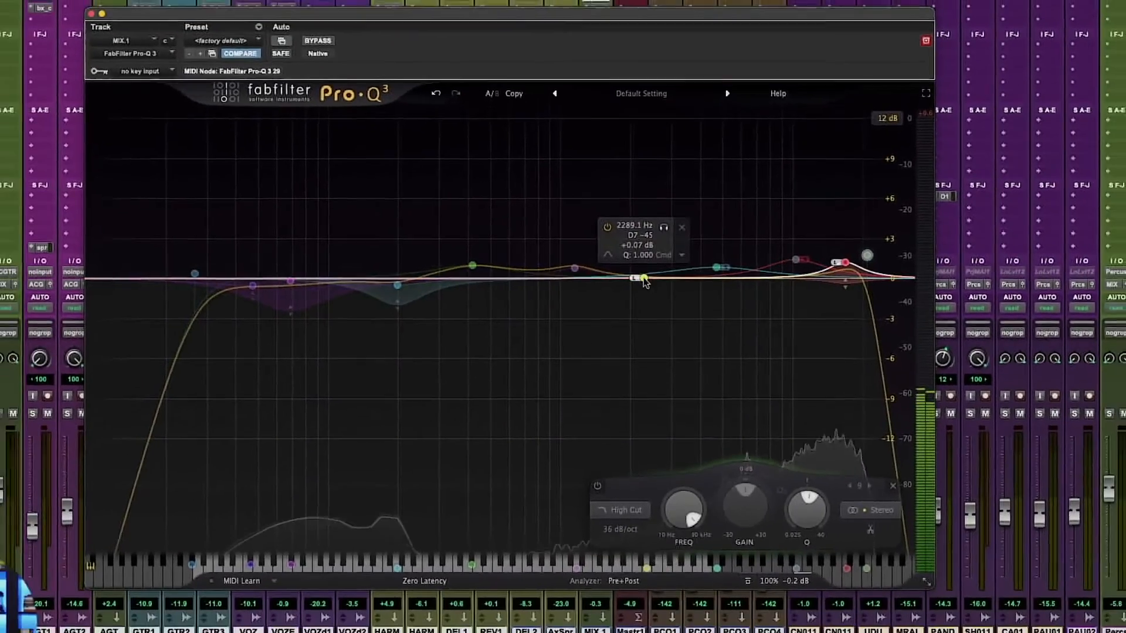
{"action": "right_click", "coordinate": [642, 278]}
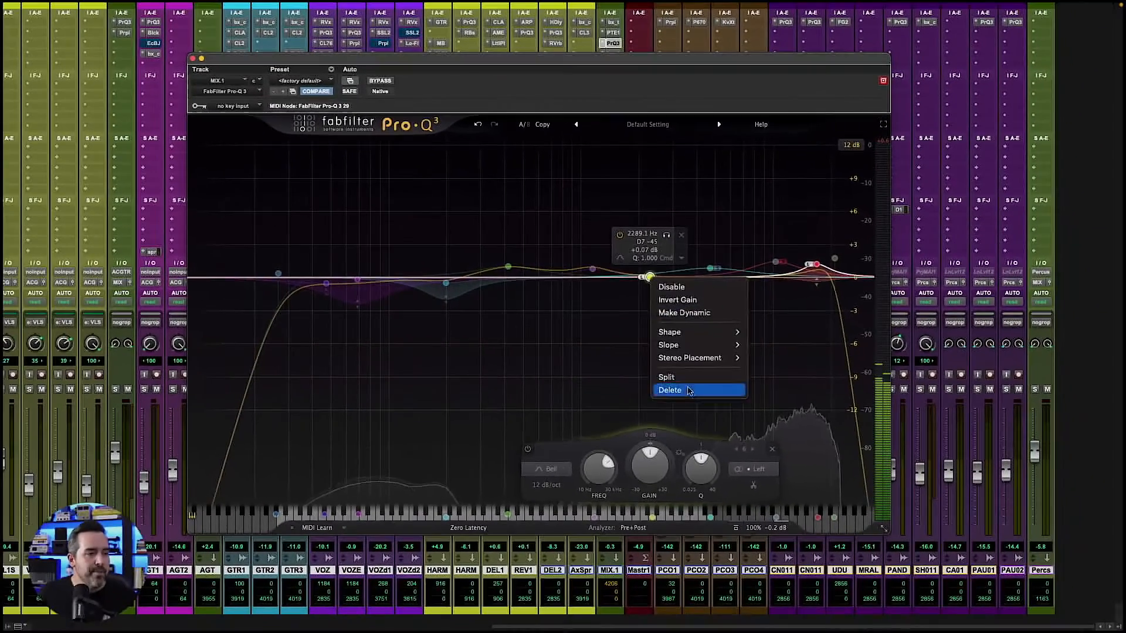
{"action": "left_click", "coordinate": [689, 391]}
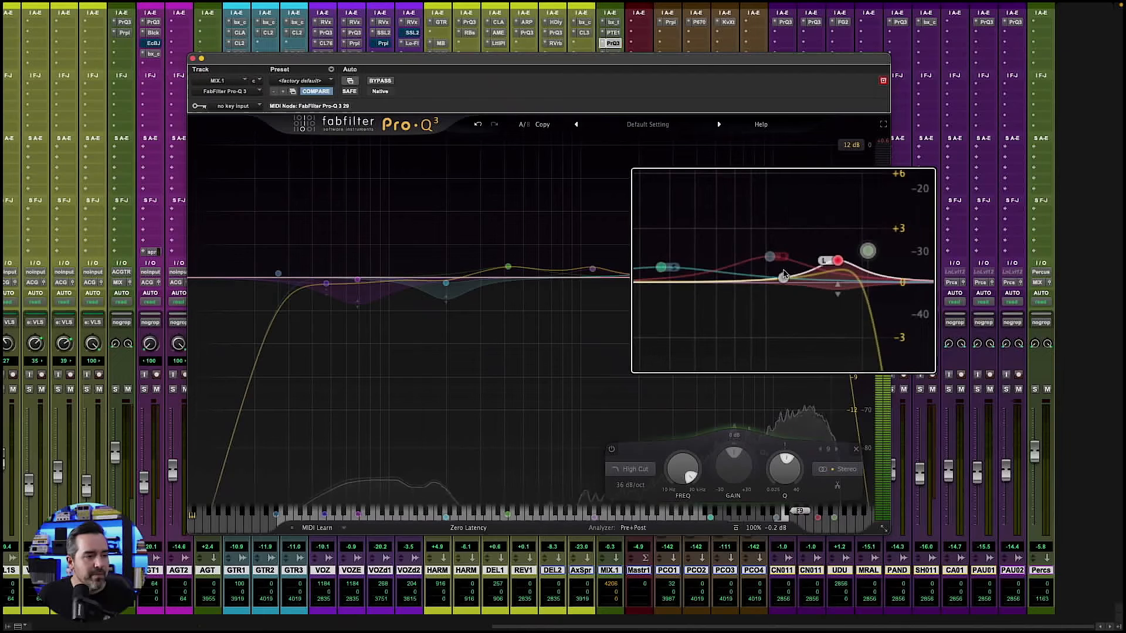
- Nudge the left treble bell band to about 16850 Hz at +1.27 dB and the right treble band to about 10251 Hz
{"action": "scroll", "coordinate": [783, 275], "scroll_direction": "up", "scroll_amount": 3}
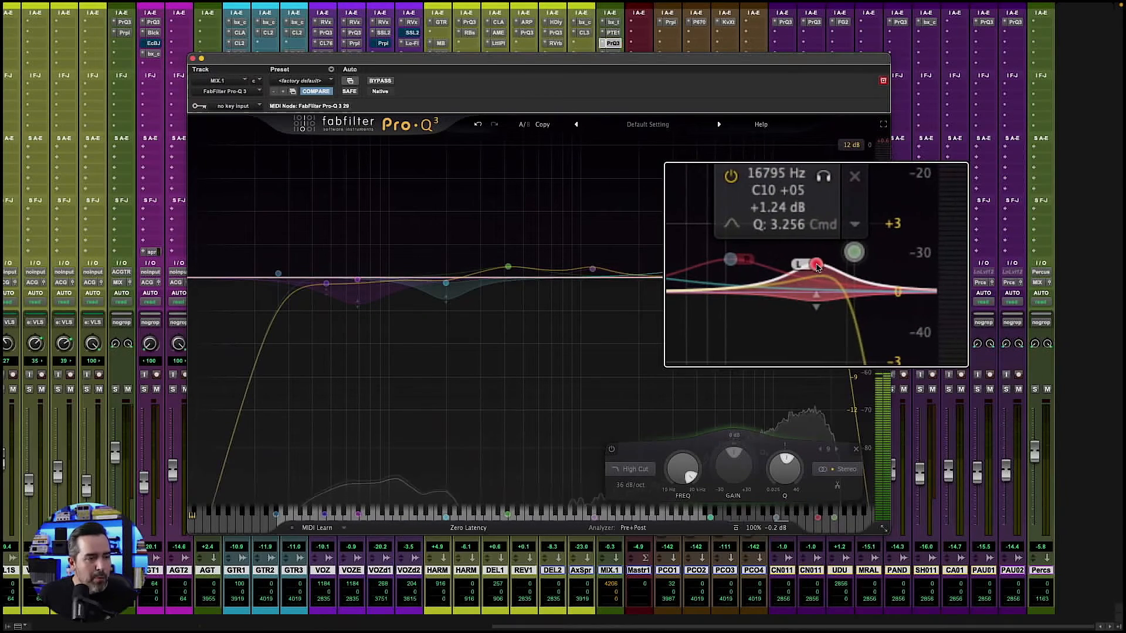
{"action": "left_click", "coordinate": [817, 266]}
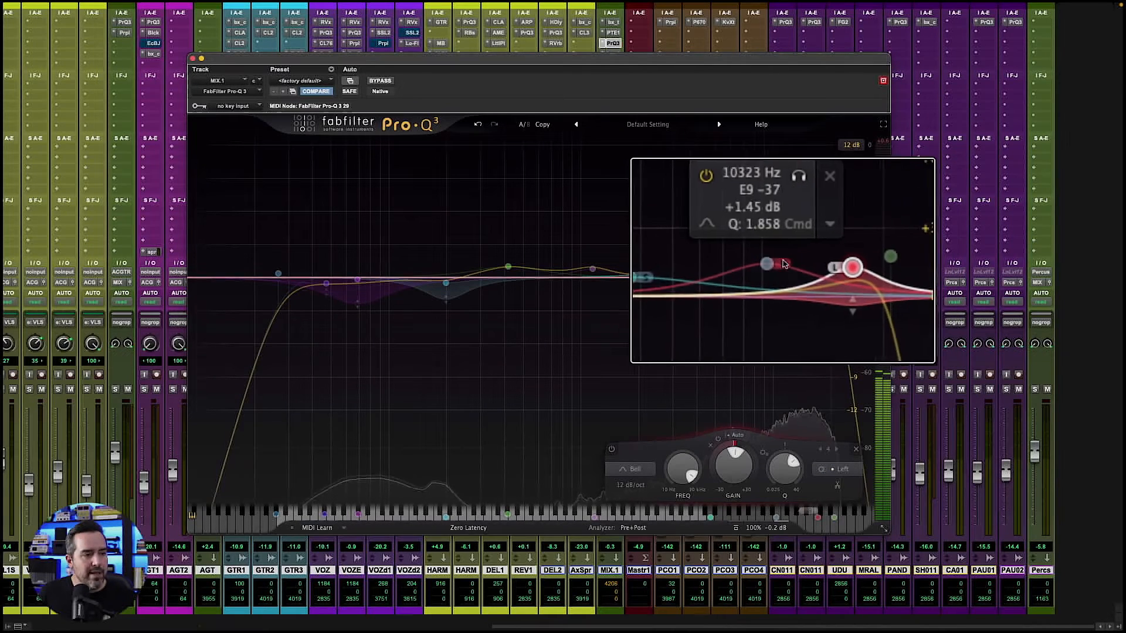
{"action": "left_click", "coordinate": [777, 266]}
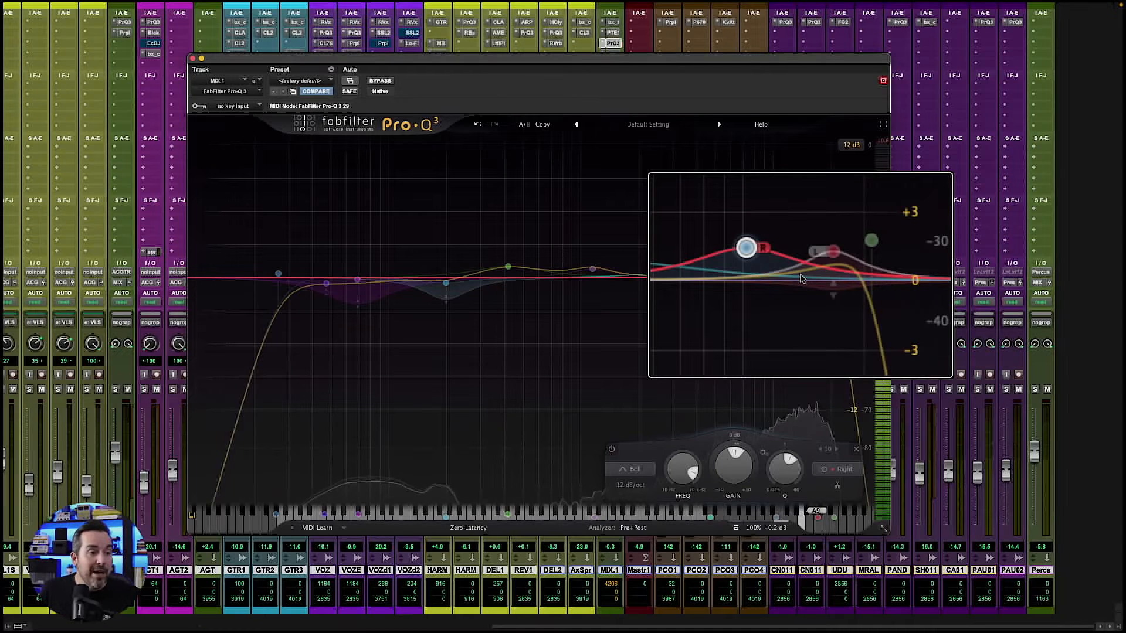
{"action": "mouse_move", "coordinate": [775, 265]}
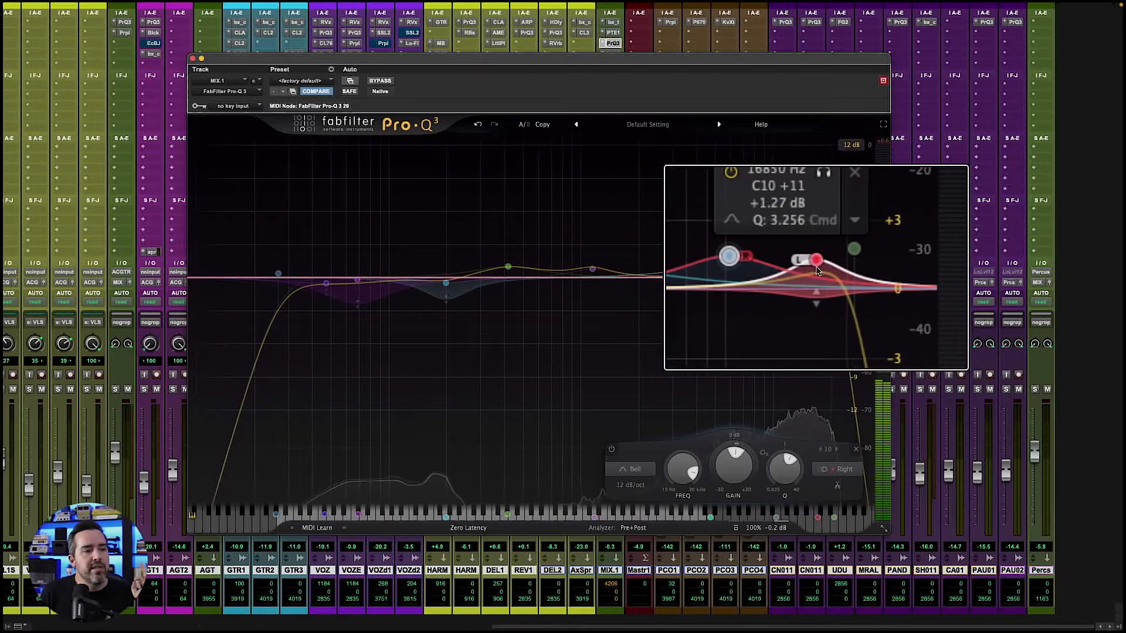
{"action": "left_click", "coordinate": [770, 262]}
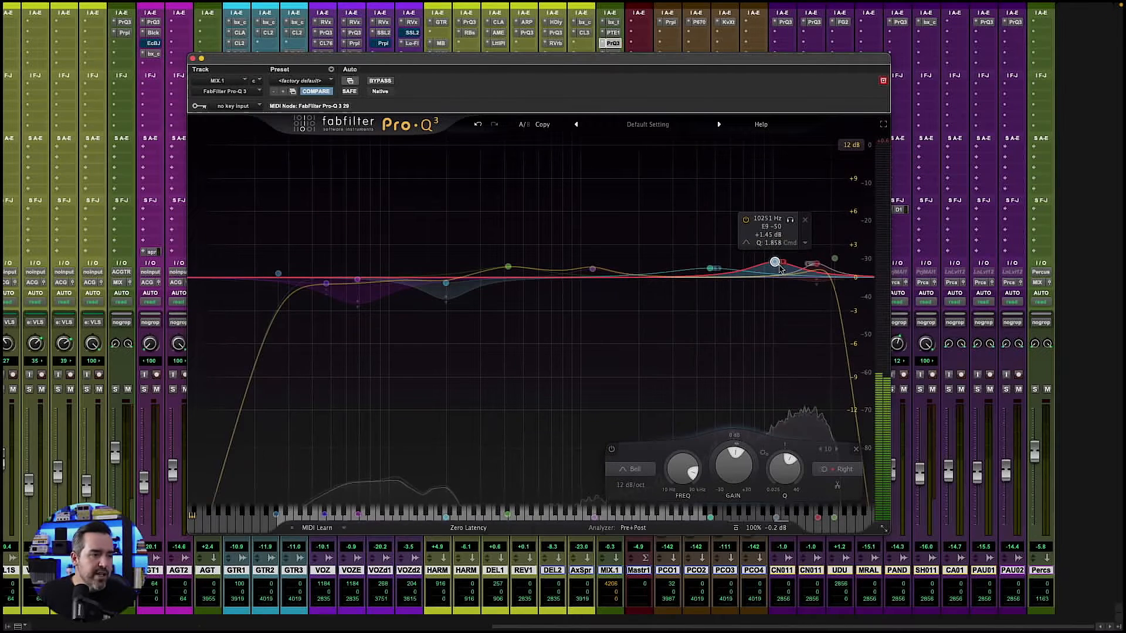
- Shift the Side bell band at about 4697 Hz up in frequency, towards the right treble band
{"action": "mouse_move", "coordinate": [715, 271]}
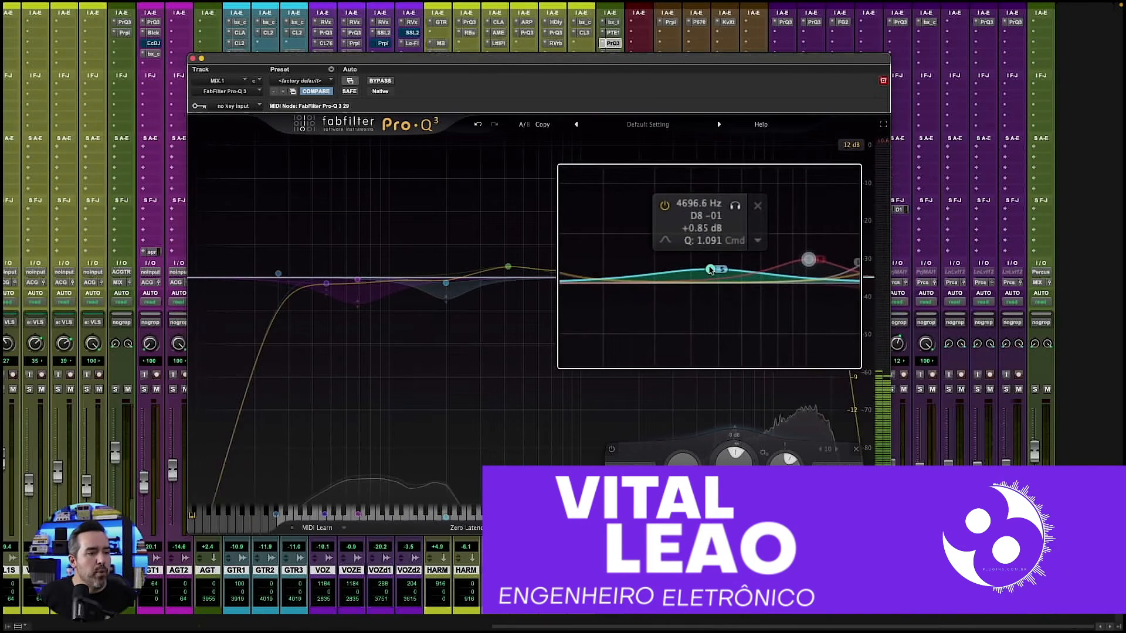
{"action": "left_click_drag", "start_coordinate": [711, 270], "coordinate": [741, 270]}
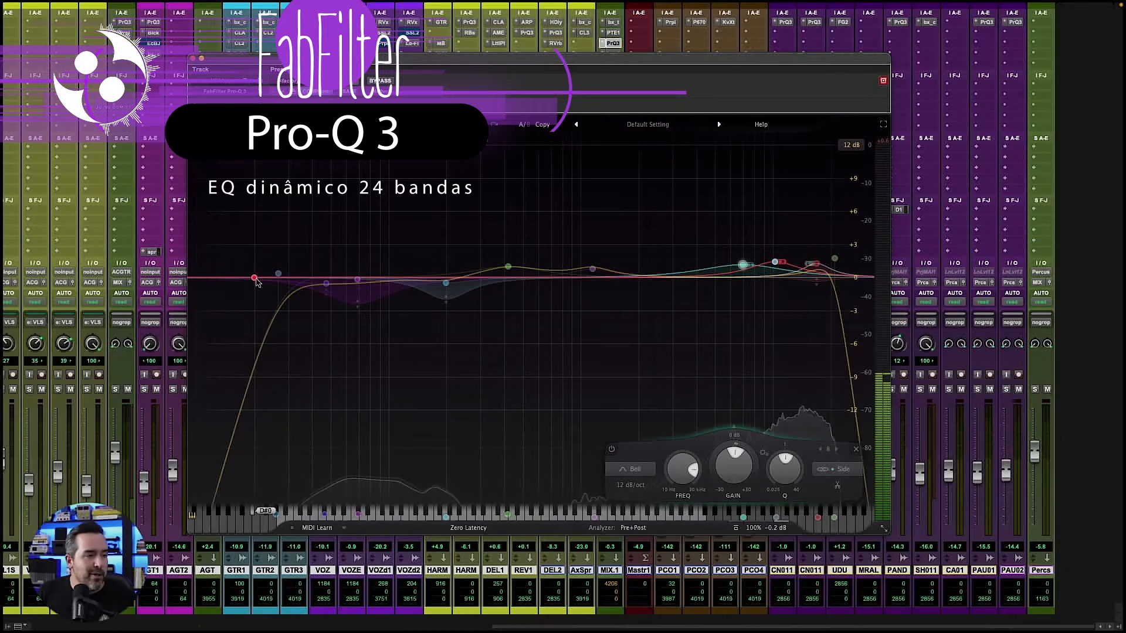
- Add a band at about 21 Hz and set its shape to Low Cut
{"action": "left_click", "coordinate": [259, 278]}
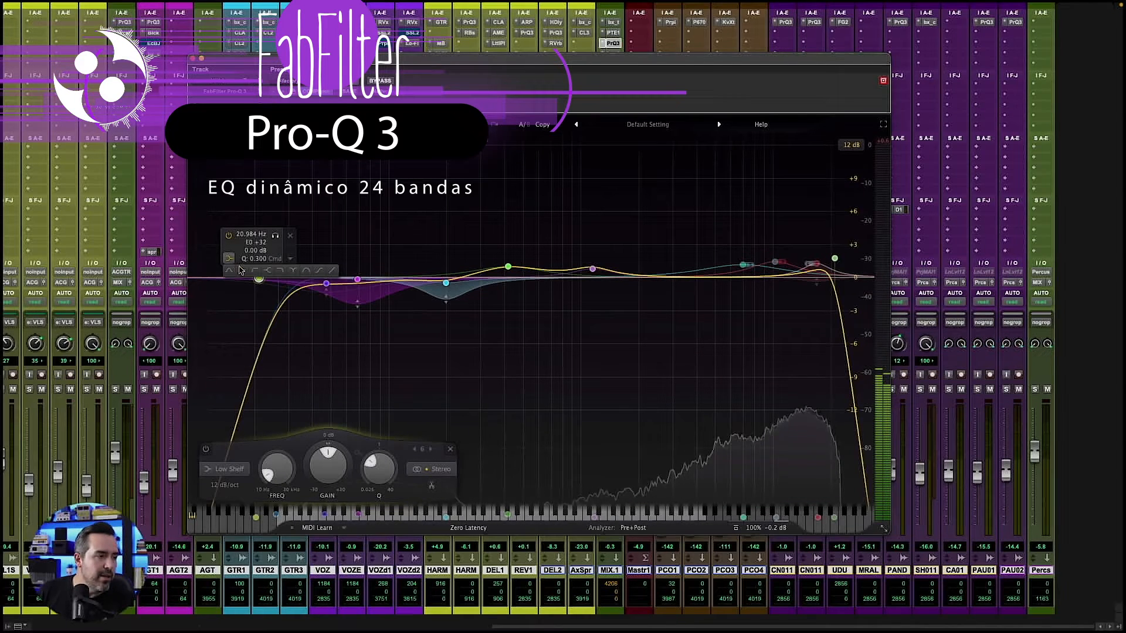
{"action": "left_click", "coordinate": [251, 273]}
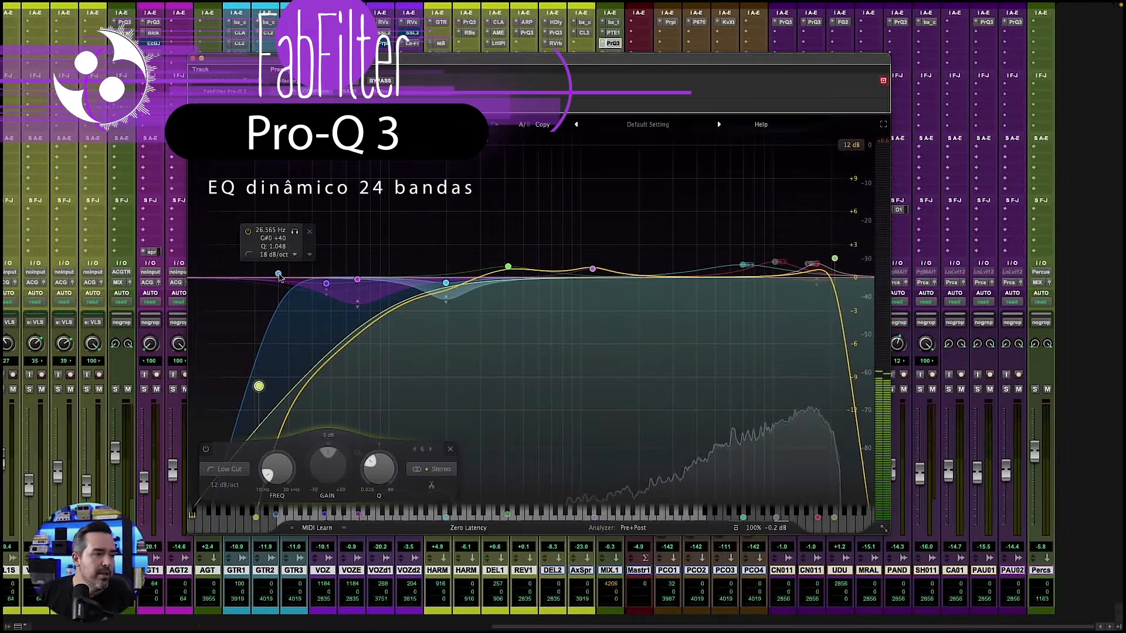
- Set the stereo placement of the 26.6 Hz low cut band to Side and raise its frequency to about 492 Hz
{"action": "right_click", "coordinate": [278, 273]}
{"action": "mouse_move", "coordinate": [342, 323]}
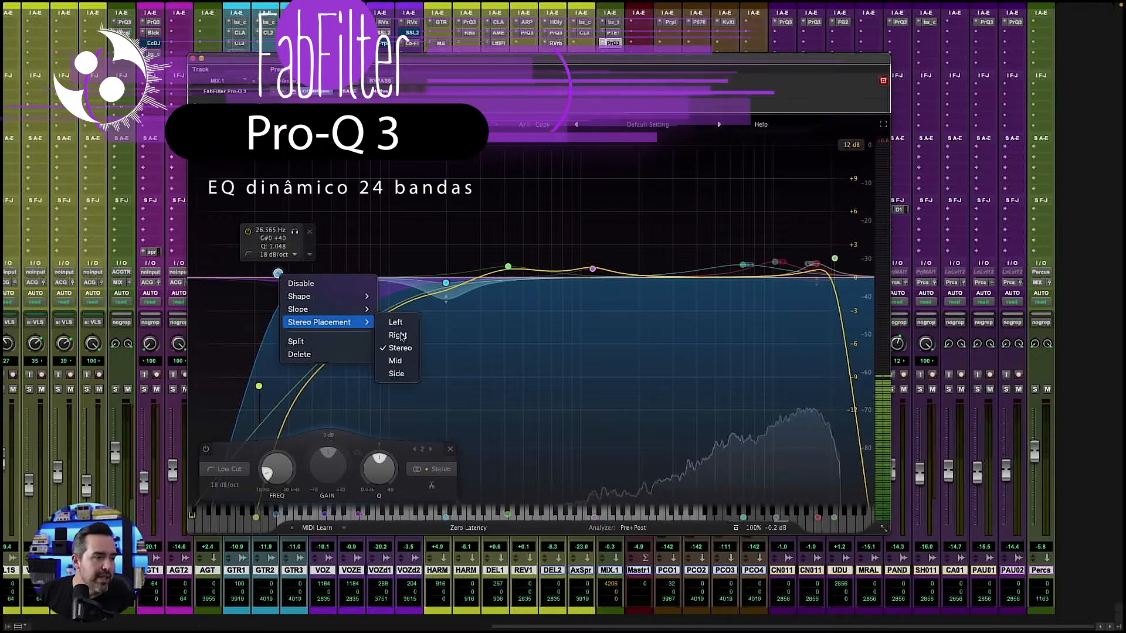
{"action": "left_click", "coordinate": [401, 375]}
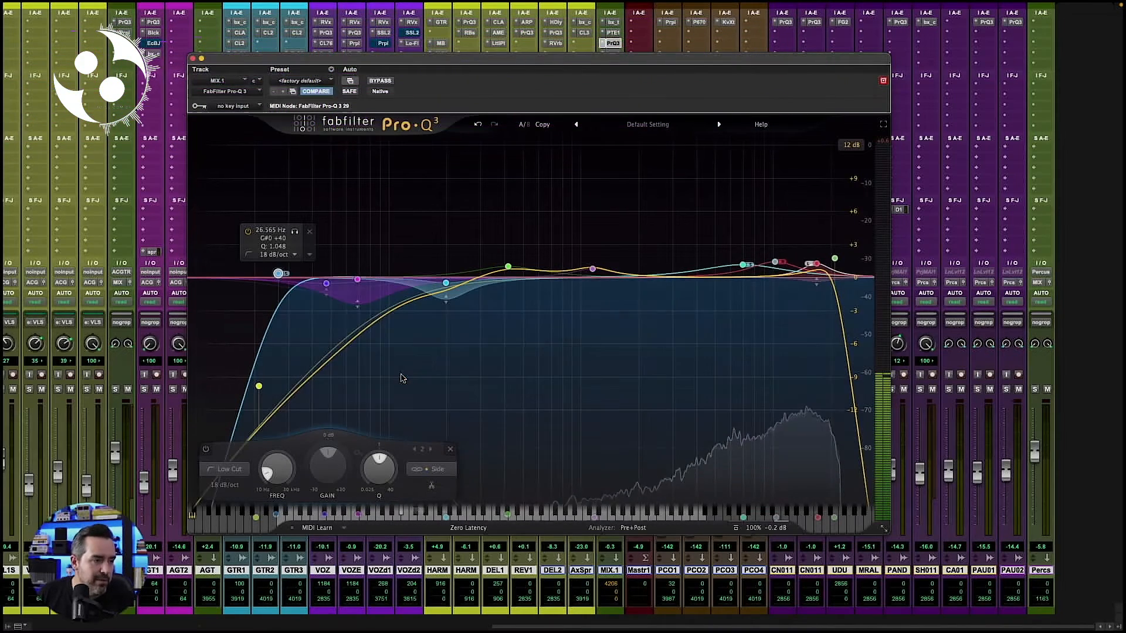
{"action": "left_click_drag", "start_coordinate": [281, 275], "coordinate": [523, 284]}
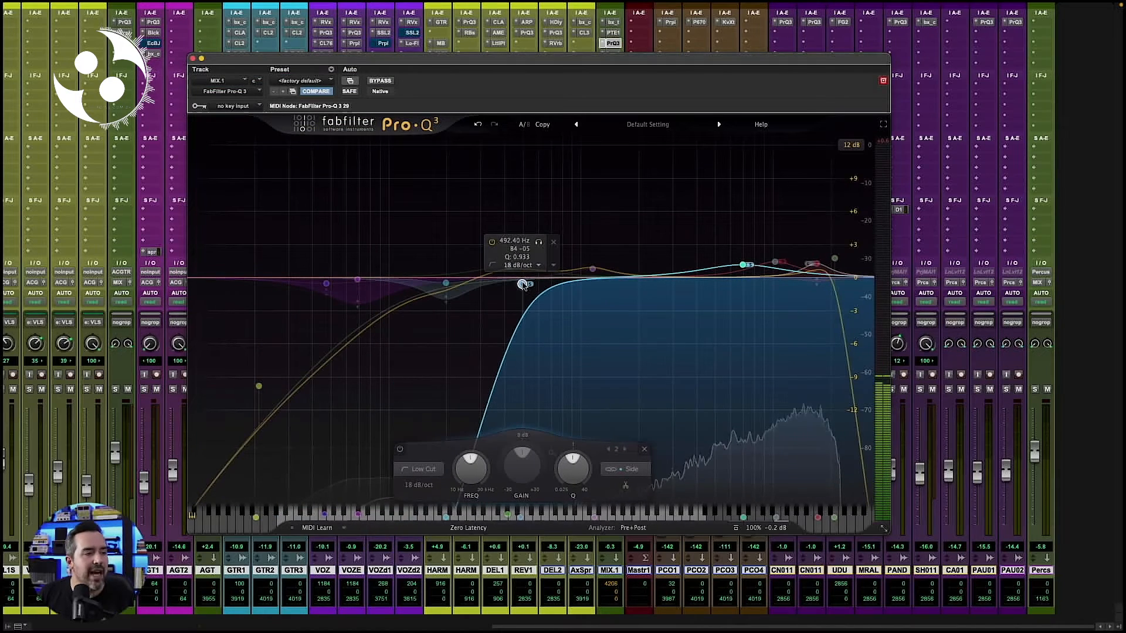
- Move the stereo low cut band to about 23 Hz with a Q of 1.123 and an 18 dB/oct slope
{"action": "left_click", "coordinate": [259, 386]}
{"action": "left_click_drag", "start_coordinate": [258, 386], "coordinate": [268, 268]}
{"action": "scroll", "coordinate": [268, 268], "scroll_direction": "up", "scroll_amount": 2}
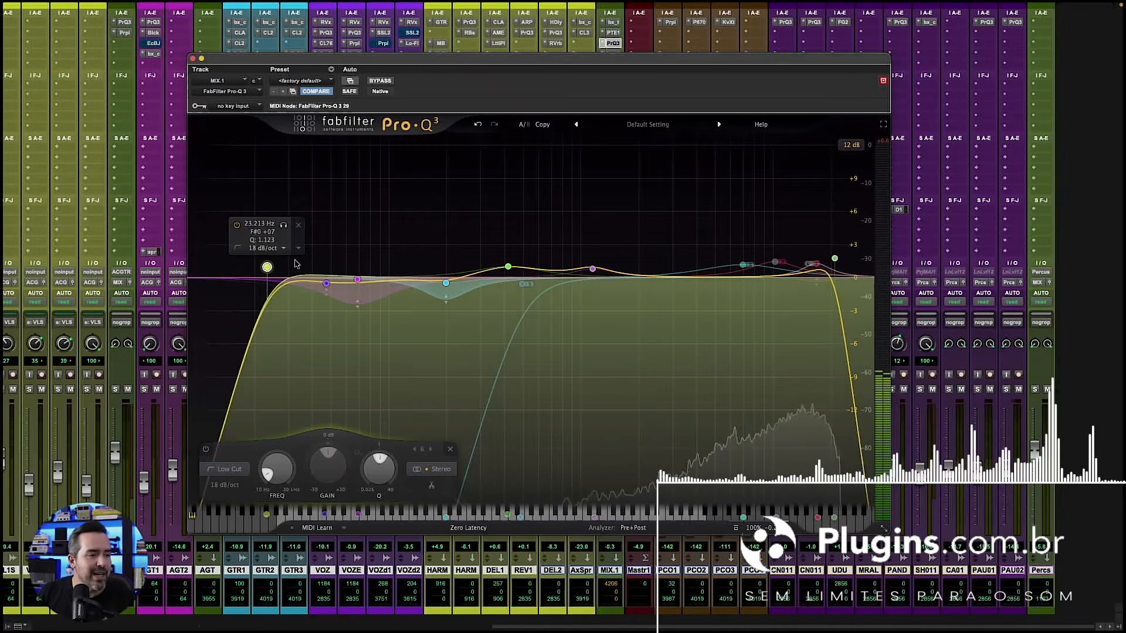
- Lower the Side low cut band to about 86 Hz, continue down to about 16 Hz, and delete the band
{"action": "left_click_drag", "start_coordinate": [524, 285], "coordinate": [376, 276]}
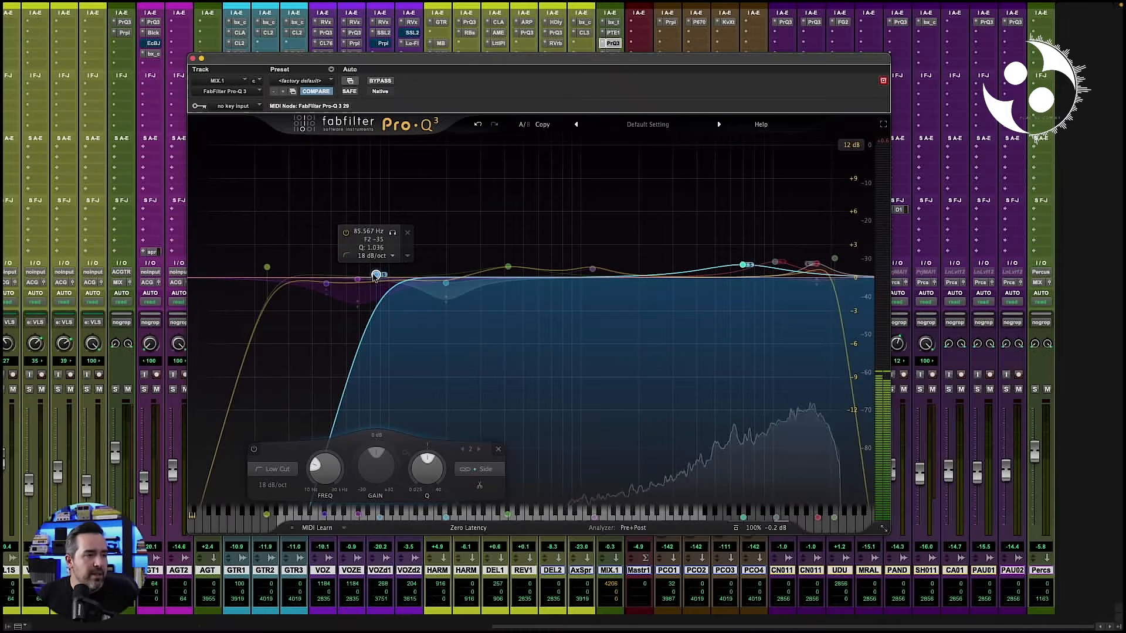
{"action": "left_click_drag", "start_coordinate": [374, 277], "coordinate": [232, 272]}
{"action": "right_click", "coordinate": [238, 270]}
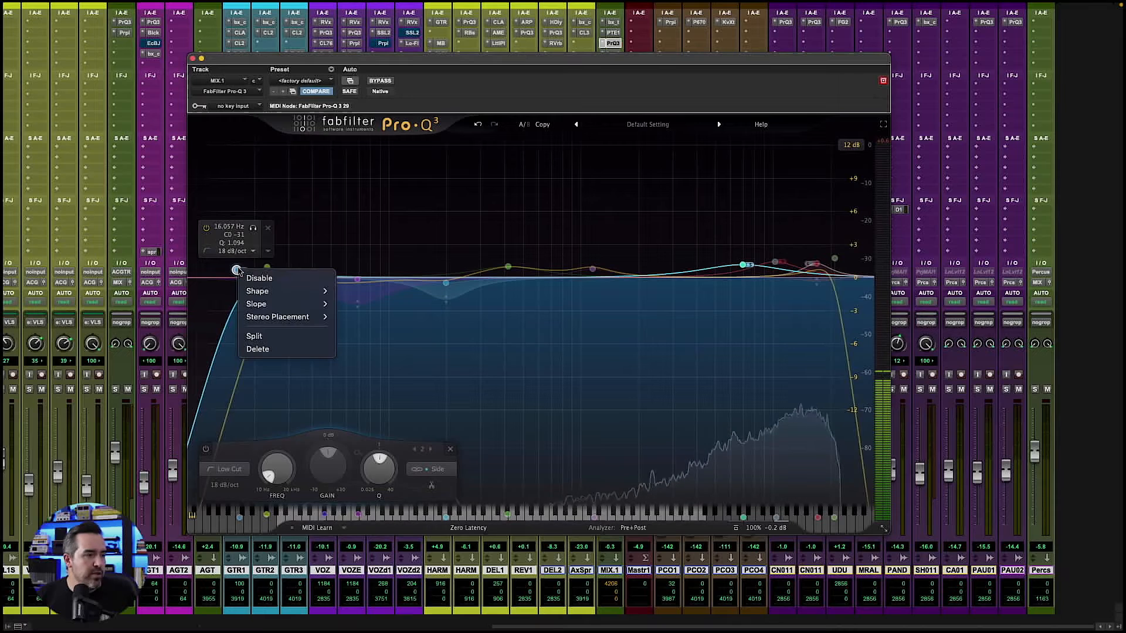
{"action": "left_click", "coordinate": [268, 350]}
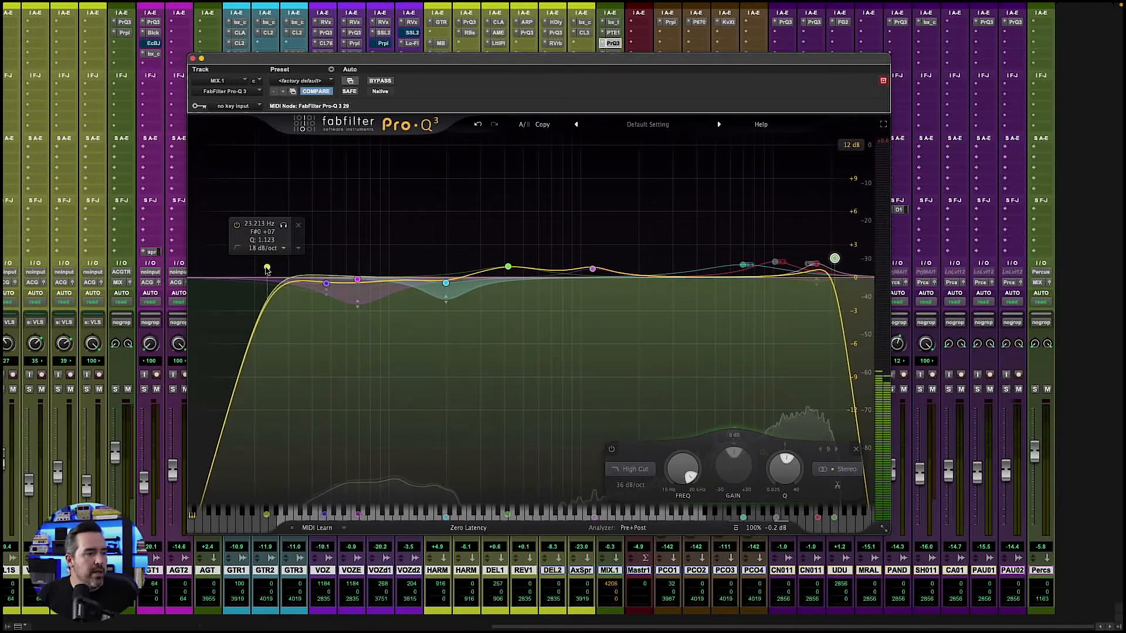
- Raise the stereo low cut slightly above 23 Hz and bring the high cut slightly below 20963 Hz
{"action": "left_click_drag", "start_coordinate": [267, 266], "coordinate": [277, 271]}
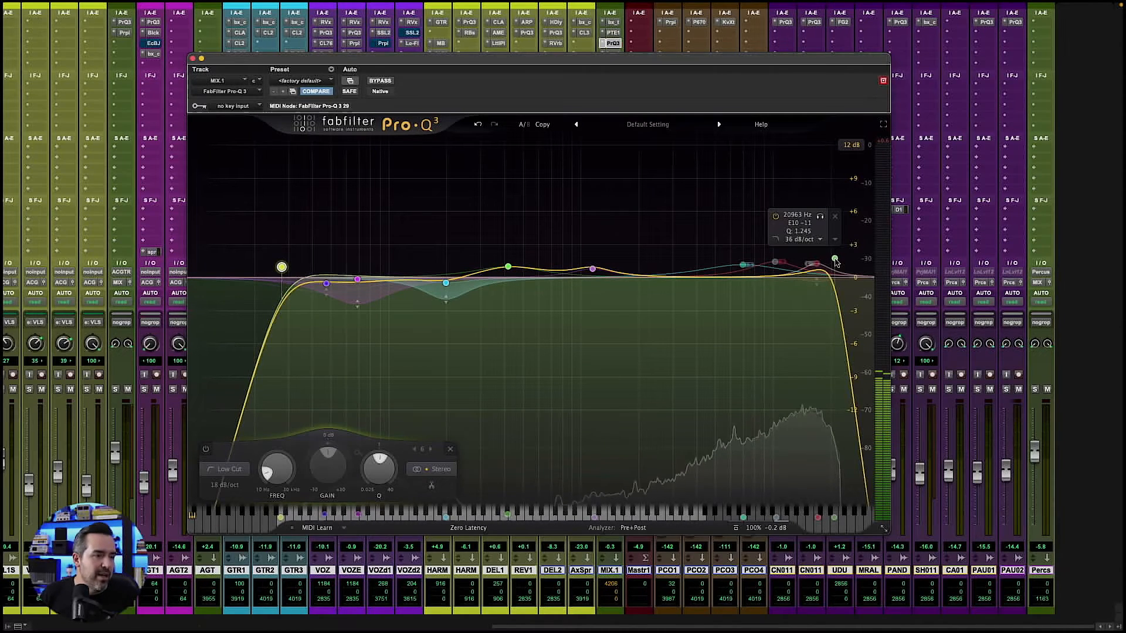
{"action": "left_click_drag", "start_coordinate": [835, 262], "coordinate": [829, 264]}
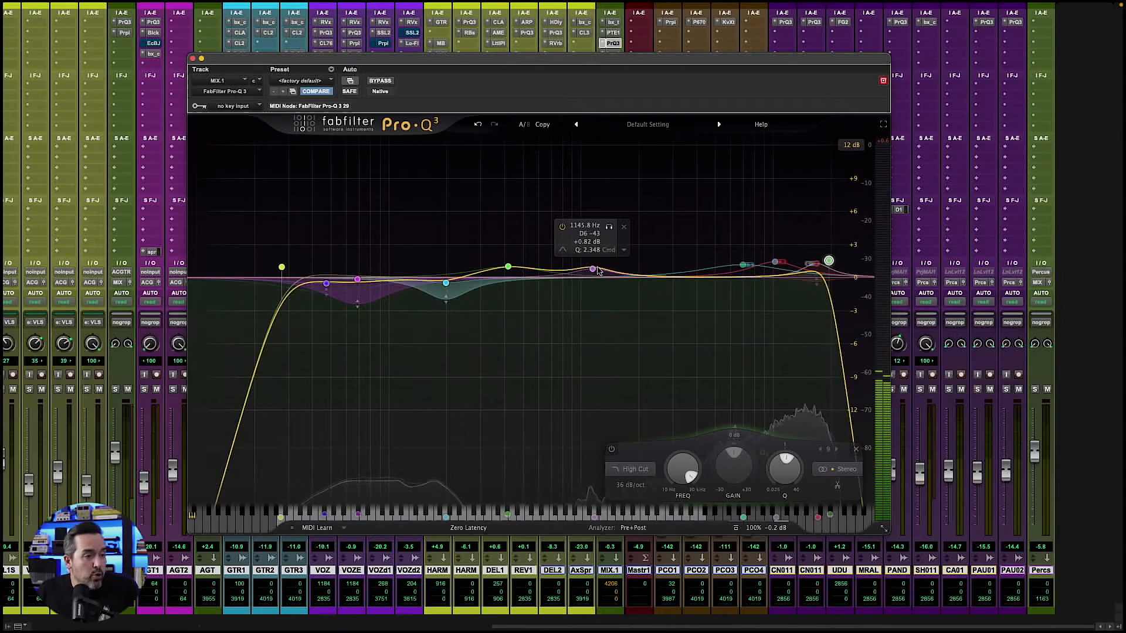
- Raise the bell band near 1146 Hz to about +1.1 dB and sweep it through 1181 Hz and 1114 Hz to slightly lower
{"action": "left_click_drag", "start_coordinate": [592, 268], "coordinate": [596, 267]}
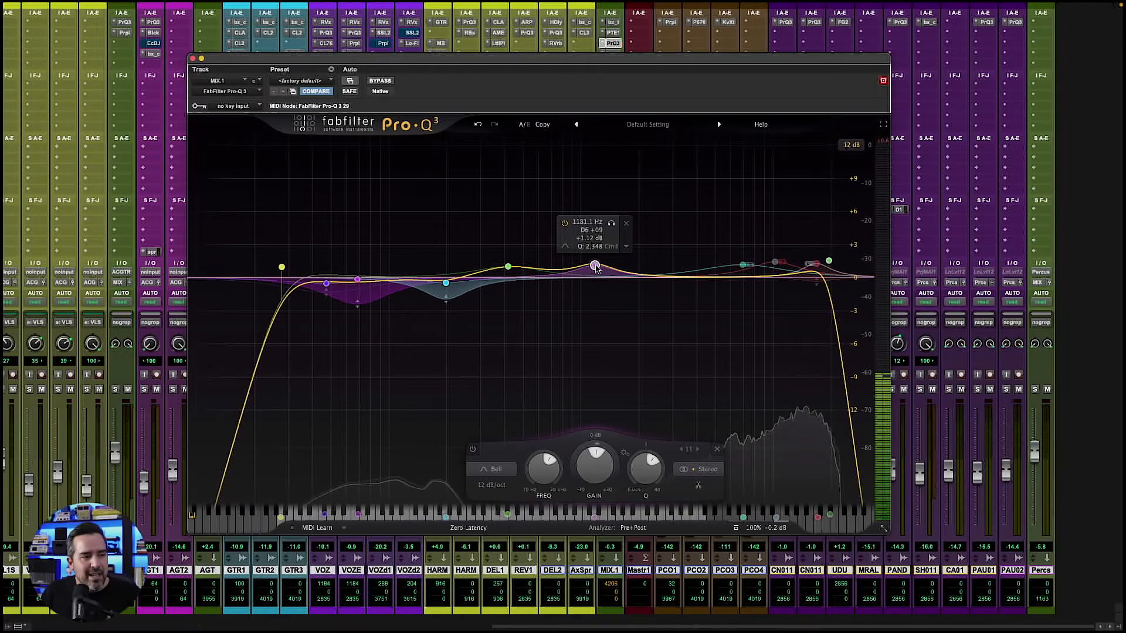
{"action": "left_click_drag", "start_coordinate": [595, 268], "coordinate": [590, 267]}
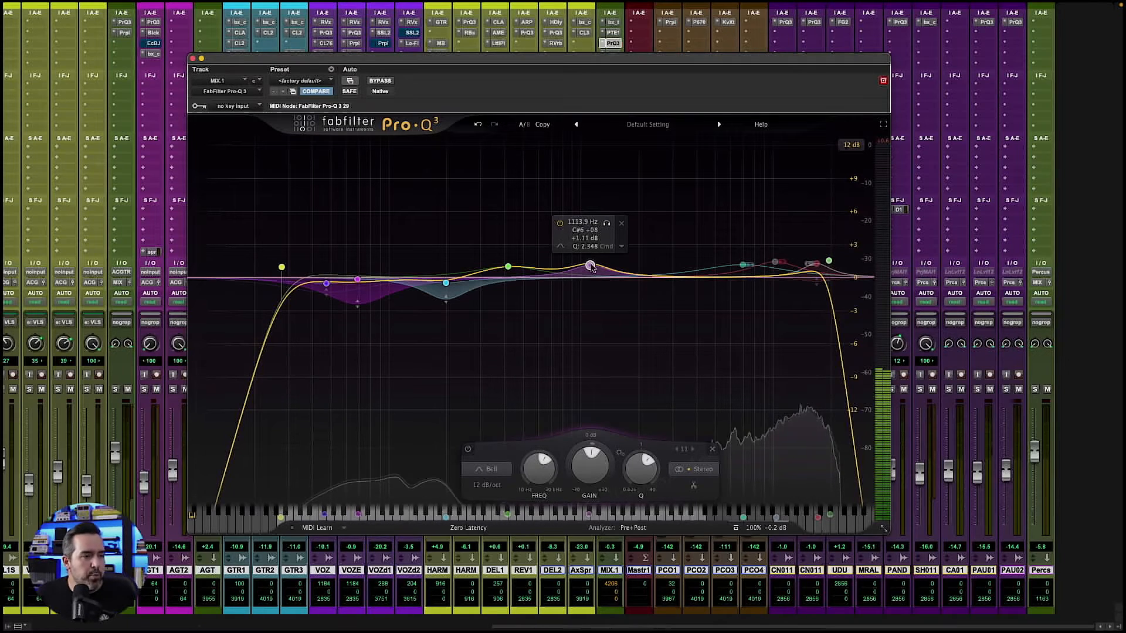
{"action": "left_click_drag", "start_coordinate": [590, 267], "coordinate": [582, 268]}
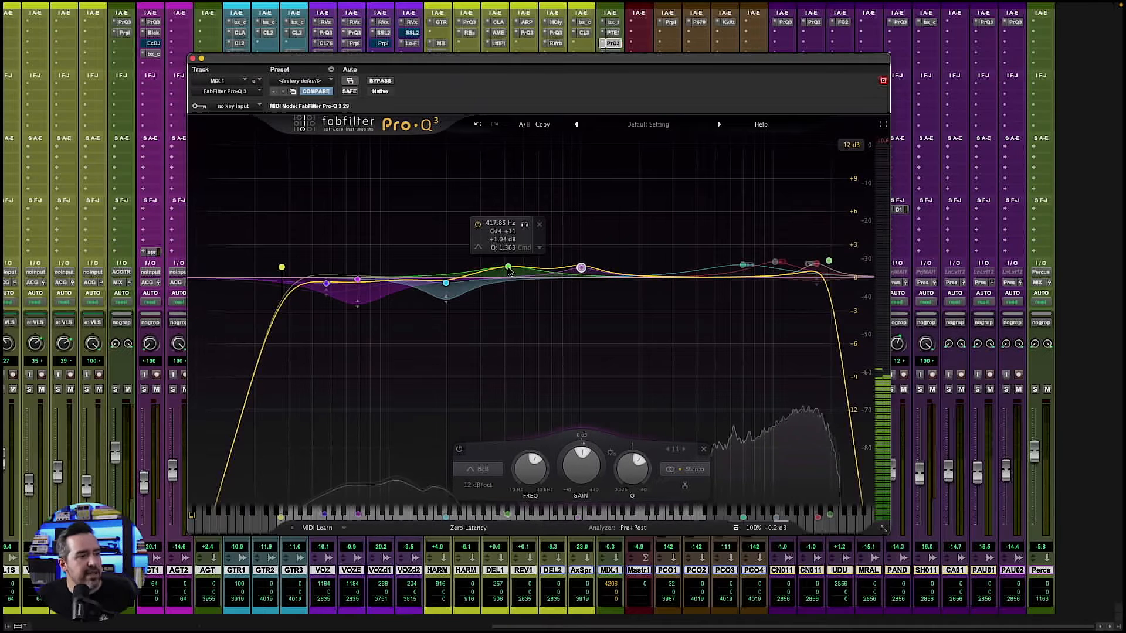
- Adjust the dynamic range of the bell band at about 68.7 Hz
{"action": "left_click", "coordinate": [359, 296]}
{"action": "left_click_drag", "start_coordinate": [360, 297], "coordinate": [359, 305]}
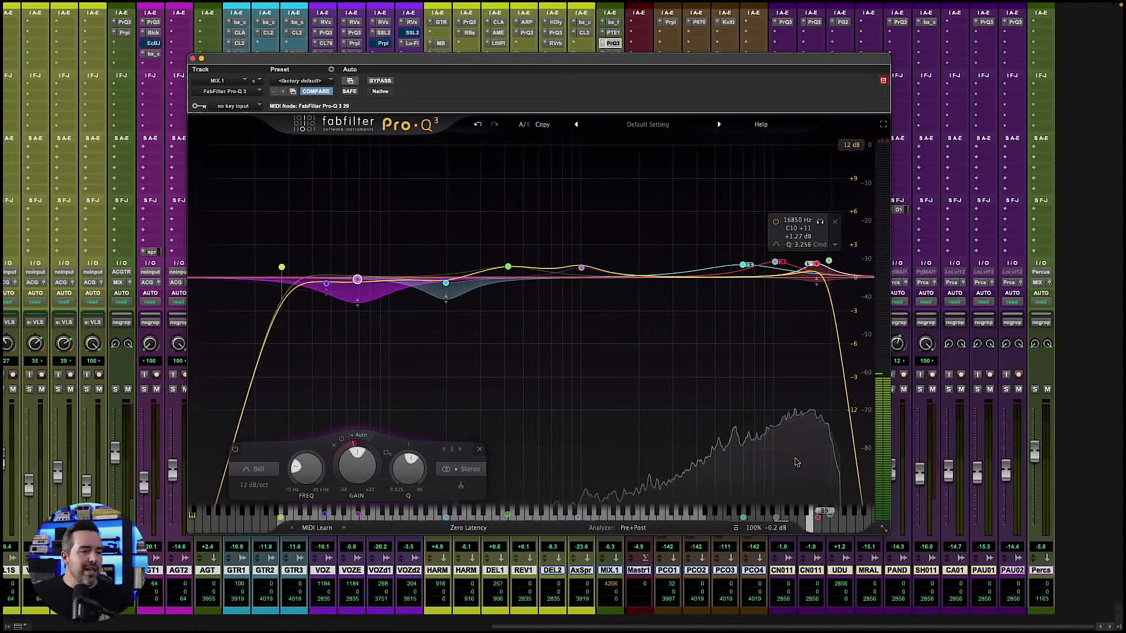
- Use Spectrum Grab to pull the A#7 peak (about 3825 Hz) down to -1.38 dB, and cut the E9 and G#4 peaks
{"action": "mouse_move", "coordinate": [784, 461]}
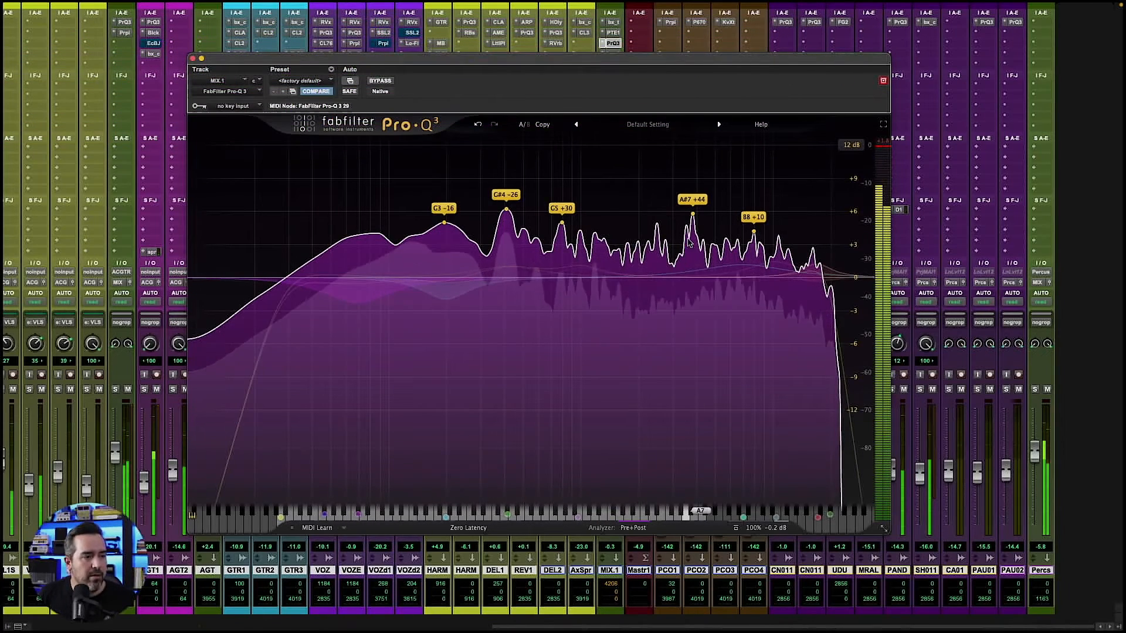
{"action": "left_click_drag", "start_coordinate": [693, 217], "coordinate": [693, 232]}
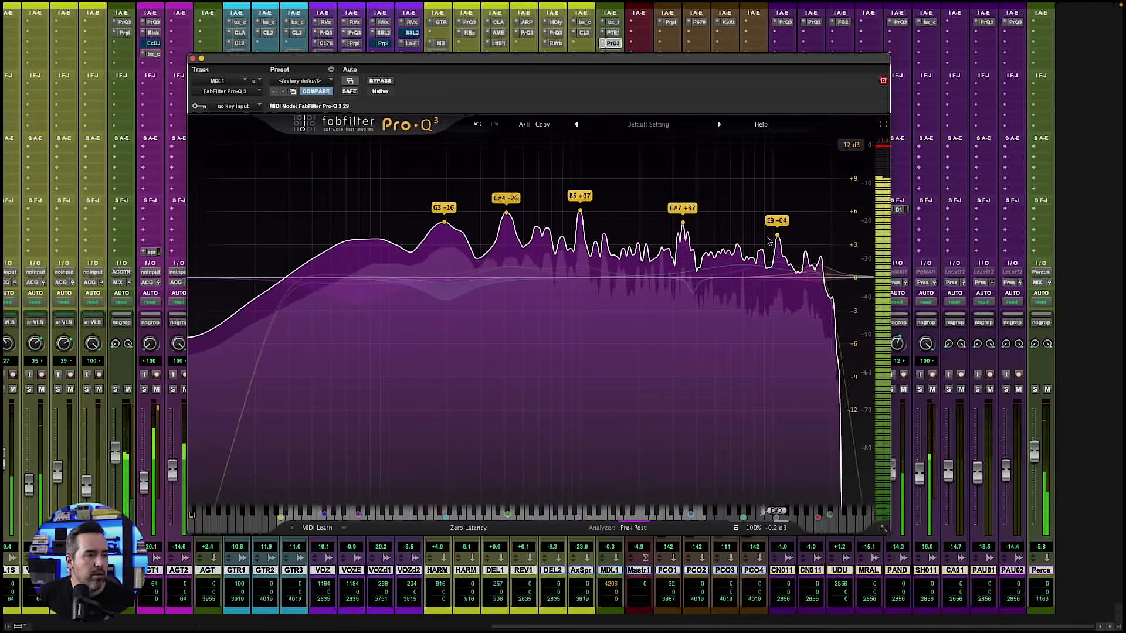
{"action": "left_click_drag", "start_coordinate": [777, 236], "coordinate": [777, 298]}
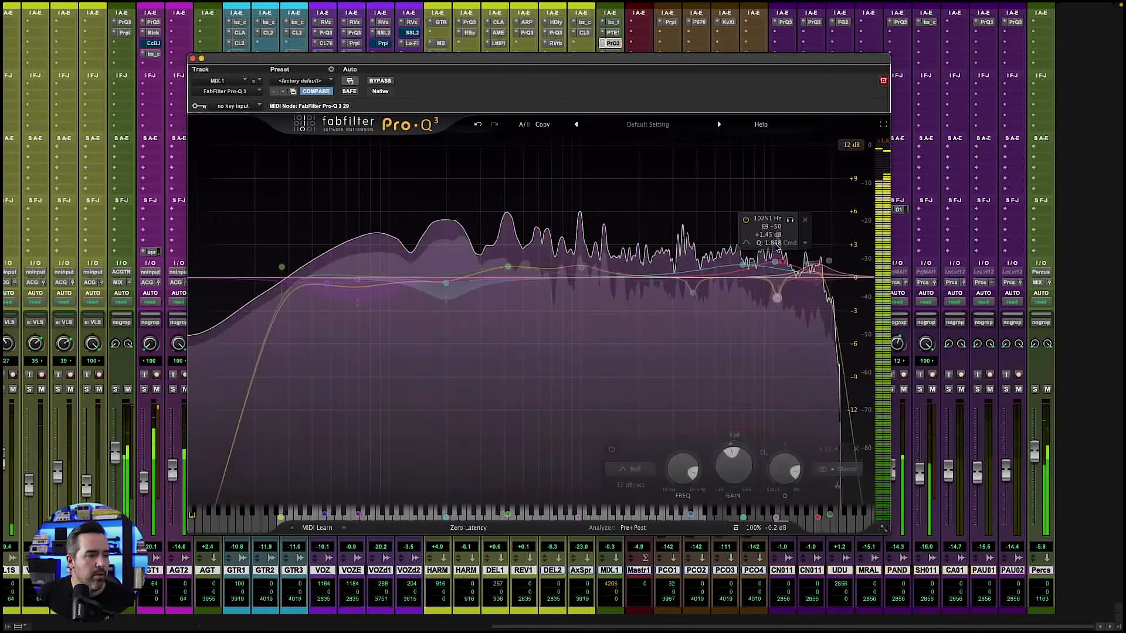
{"action": "mouse_move", "coordinate": [554, 298]}
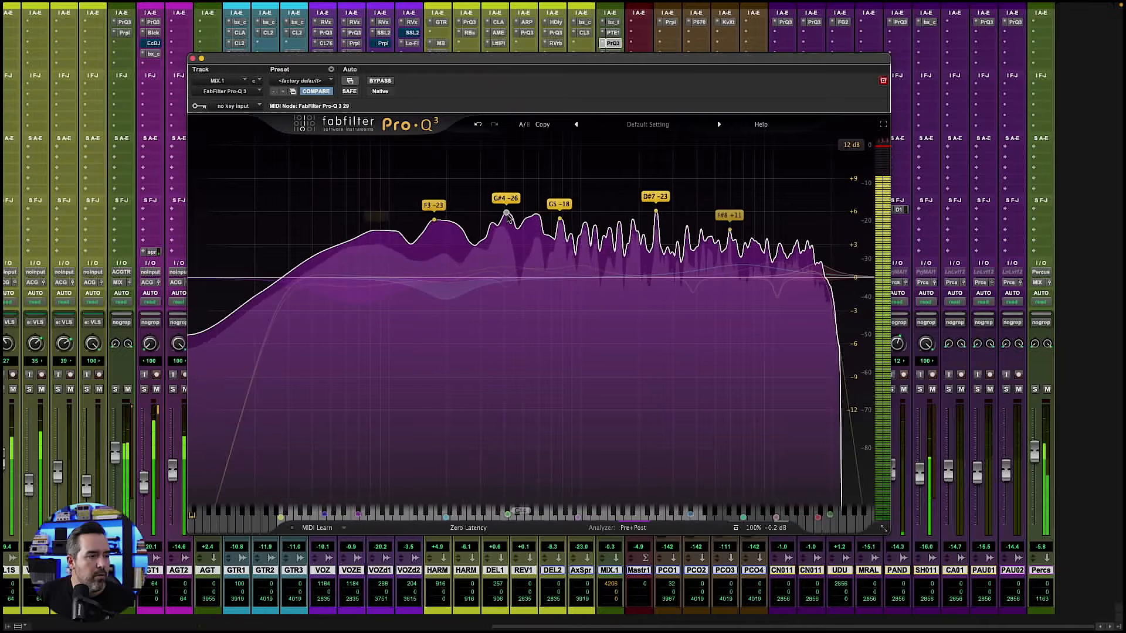
{"action": "left_click_drag", "start_coordinate": [506, 215], "coordinate": [506, 297]}
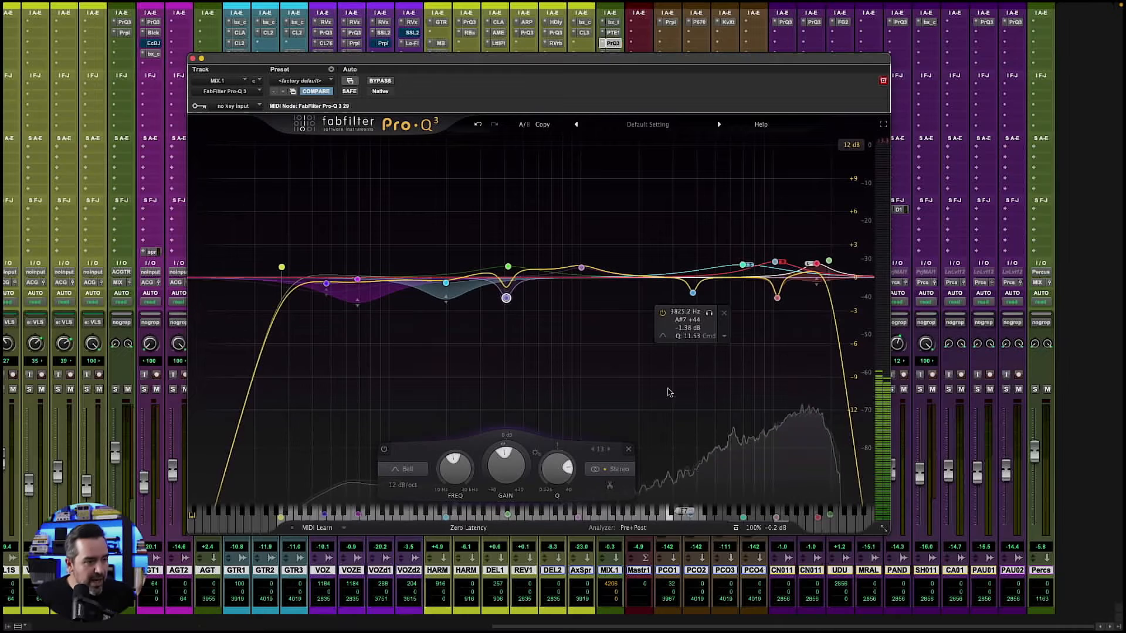
- Examine the Auto Gain and phase inversion options of the plug-in's output level
{"action": "mouse_move", "coordinate": [780, 534]}
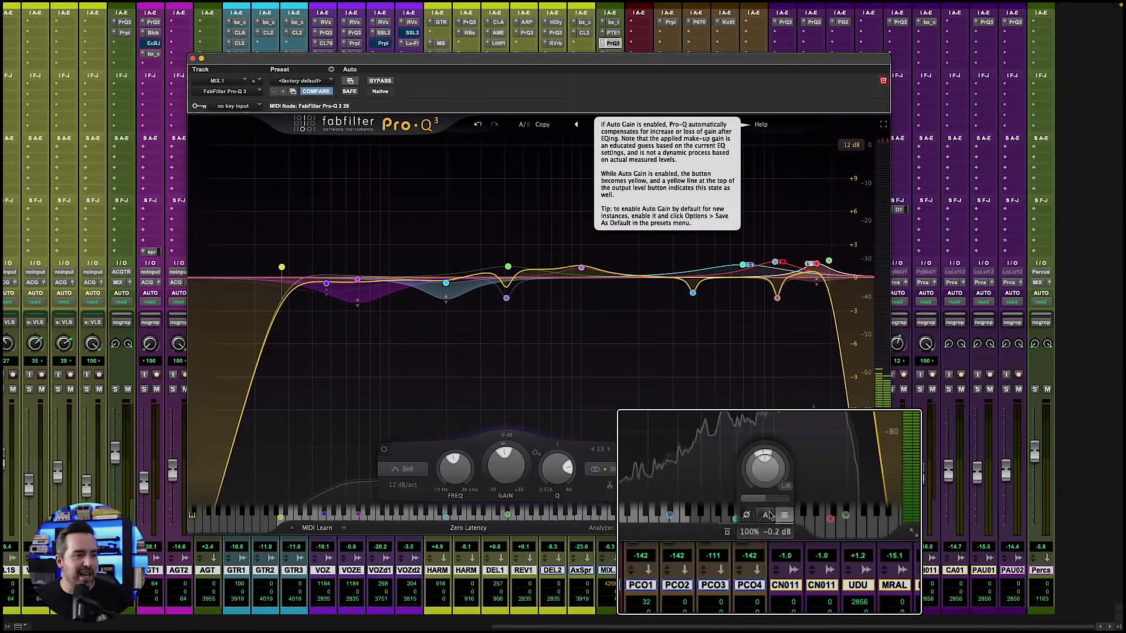
{"action": "left_click", "coordinate": [769, 516]}
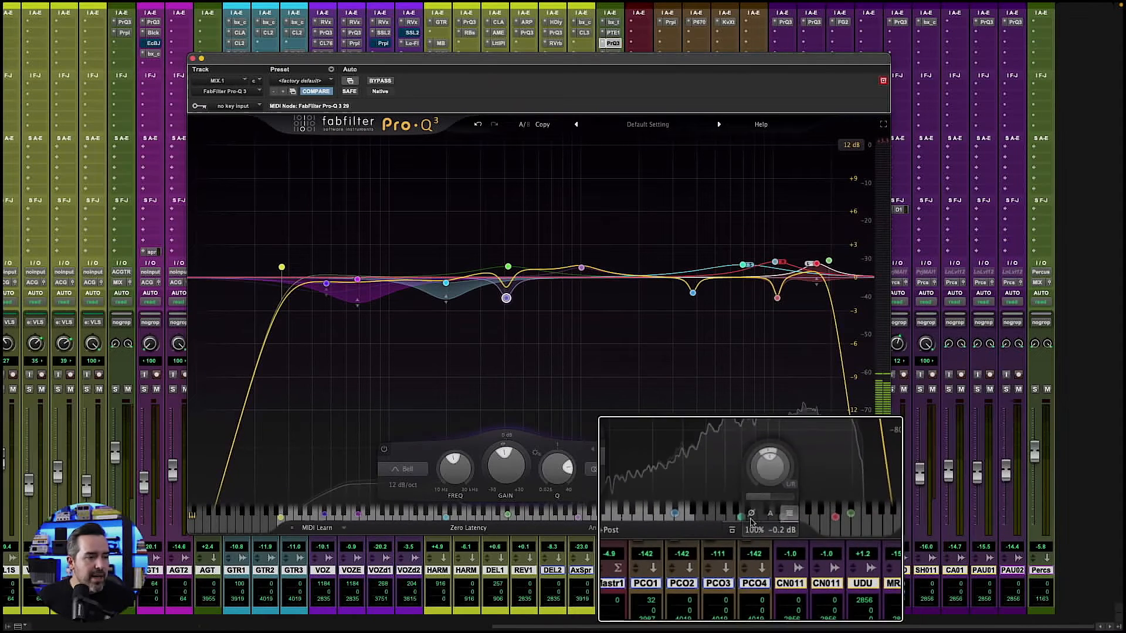
{"action": "mouse_move", "coordinate": [758, 528]}
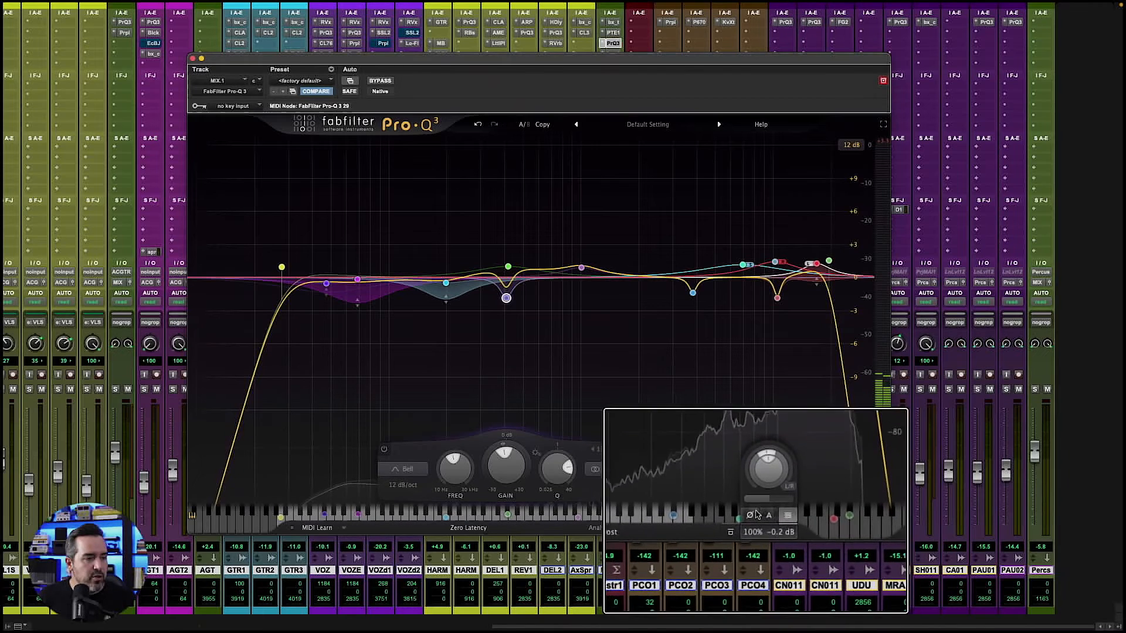
{"action": "left_click", "coordinate": [752, 515]}
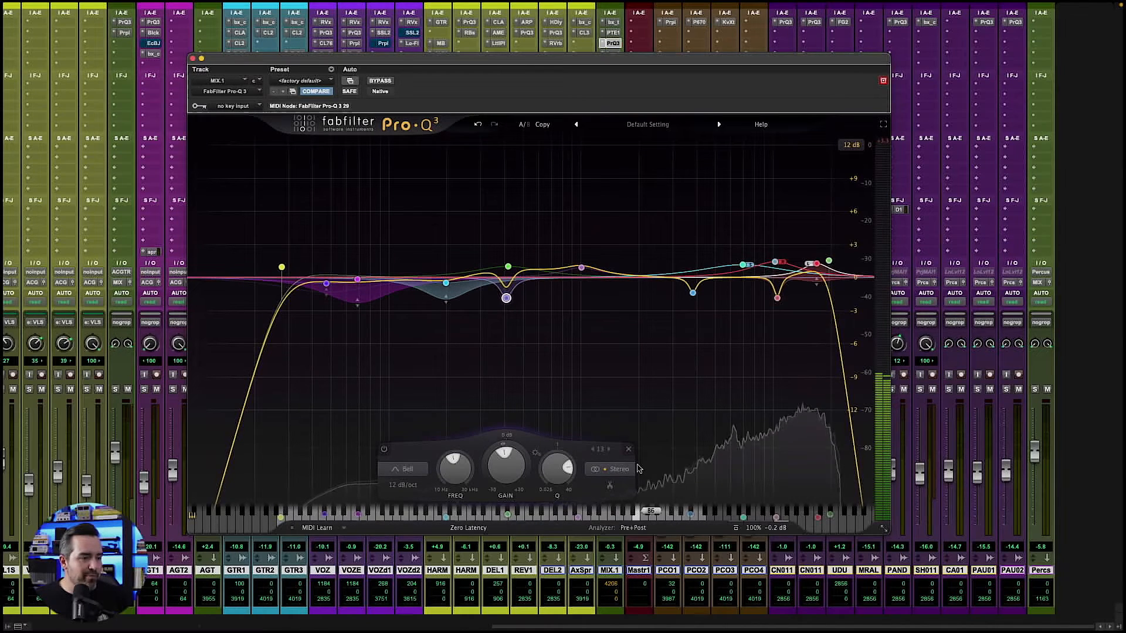
- Open the analyzer options and examine the external spectrum list, the collision display and the analyzer settings
{"action": "left_click", "coordinate": [637, 530]}
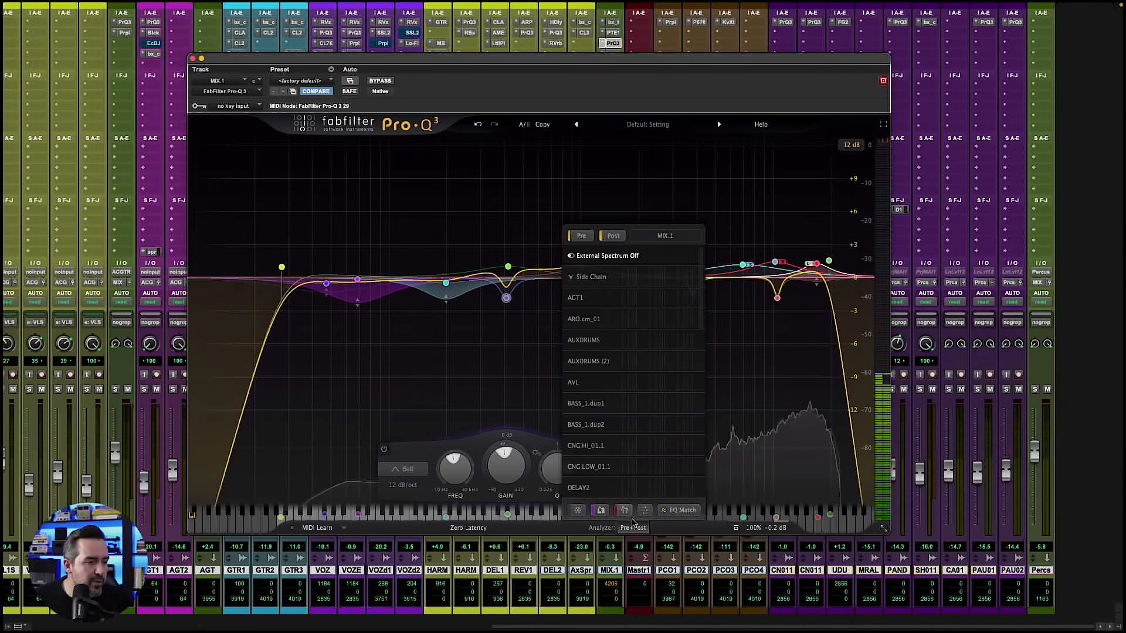
{"action": "mouse_move", "coordinate": [625, 514]}
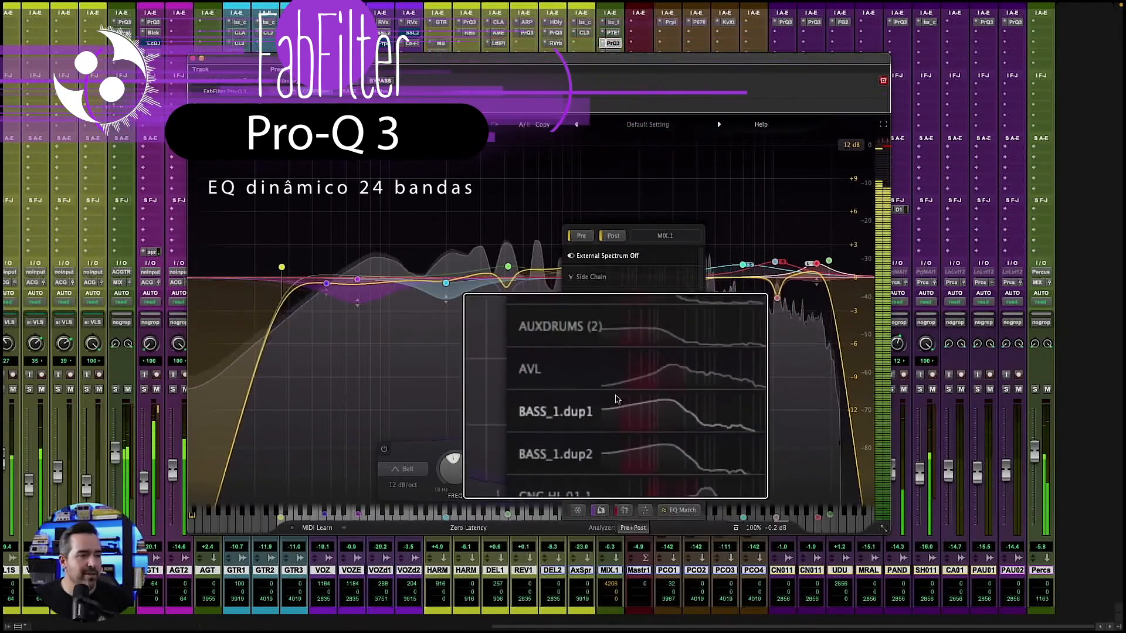
{"action": "mouse_move", "coordinate": [623, 363]}
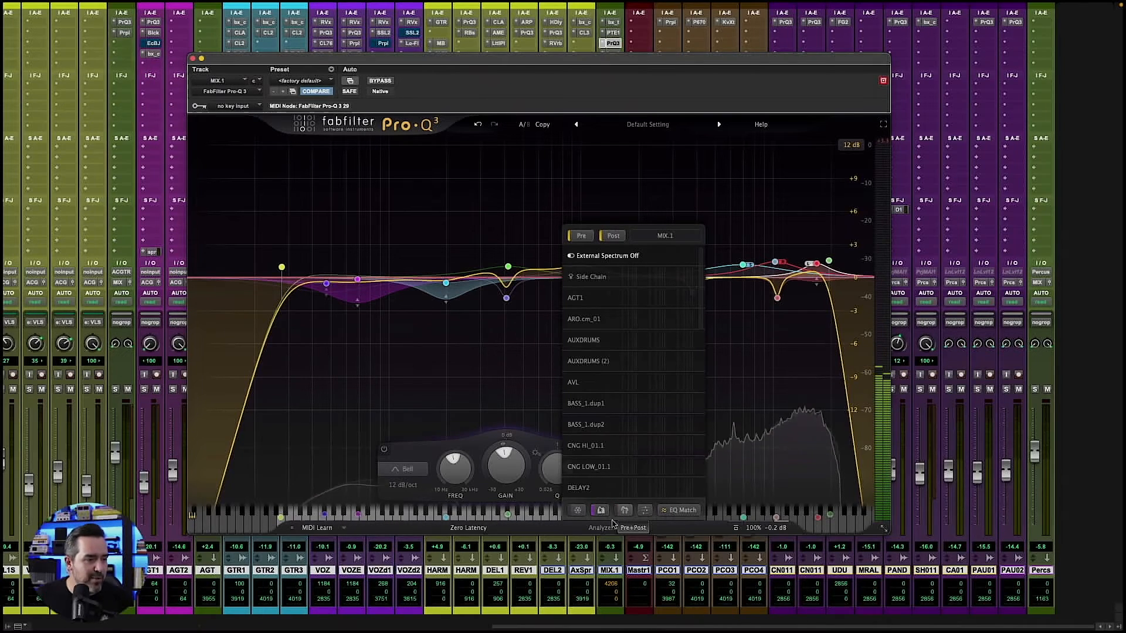
{"action": "left_click", "coordinate": [645, 511]}
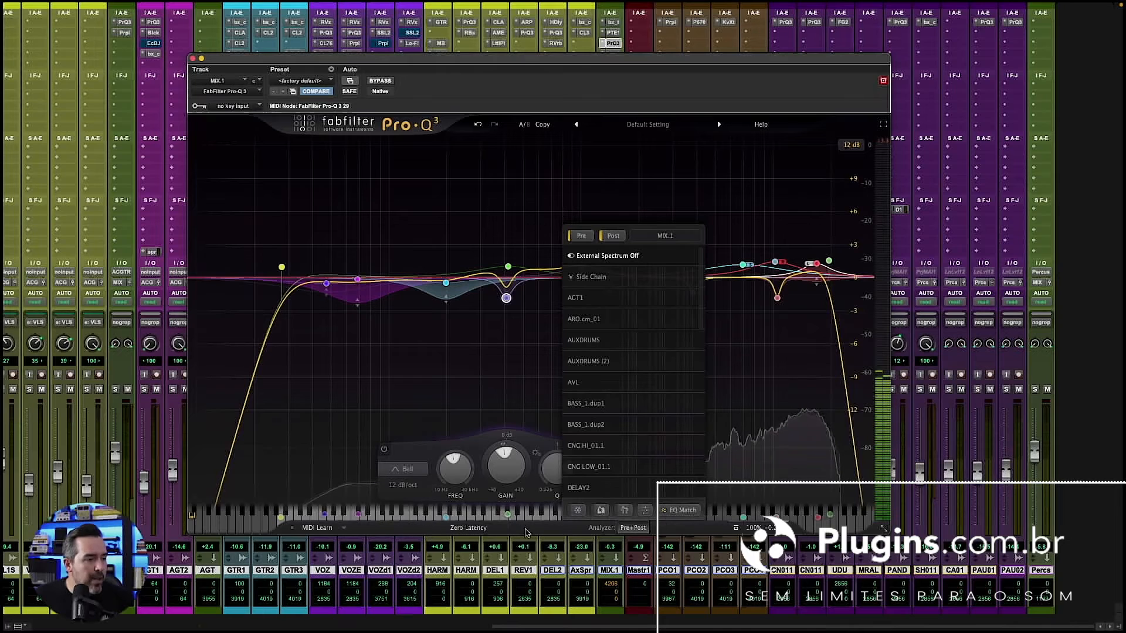
- Examine the processing mode options, try Natural Phase, and return to Zero Latency
{"action": "left_click", "coordinate": [467, 528]}
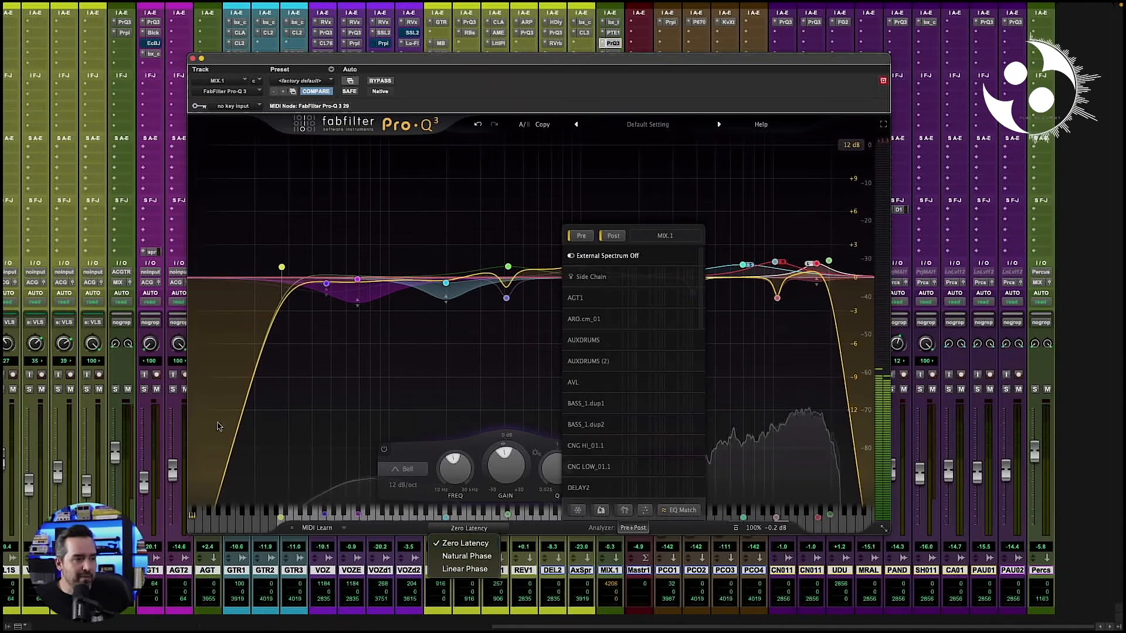
{"action": "left_click", "coordinate": [293, 273]}
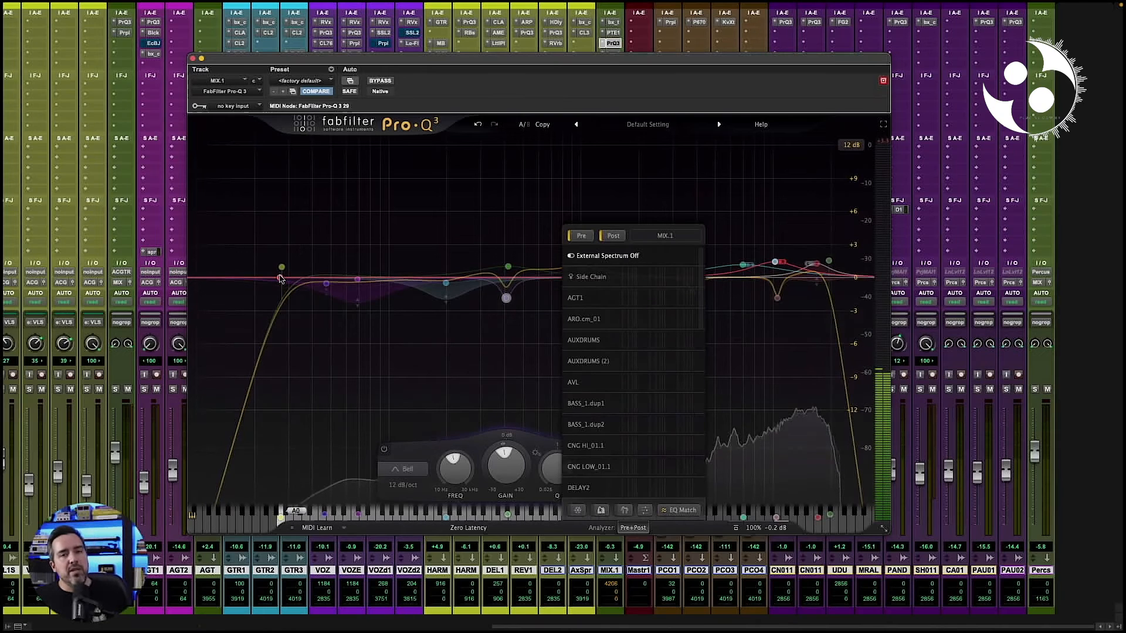
{"action": "left_click", "coordinate": [469, 528]}
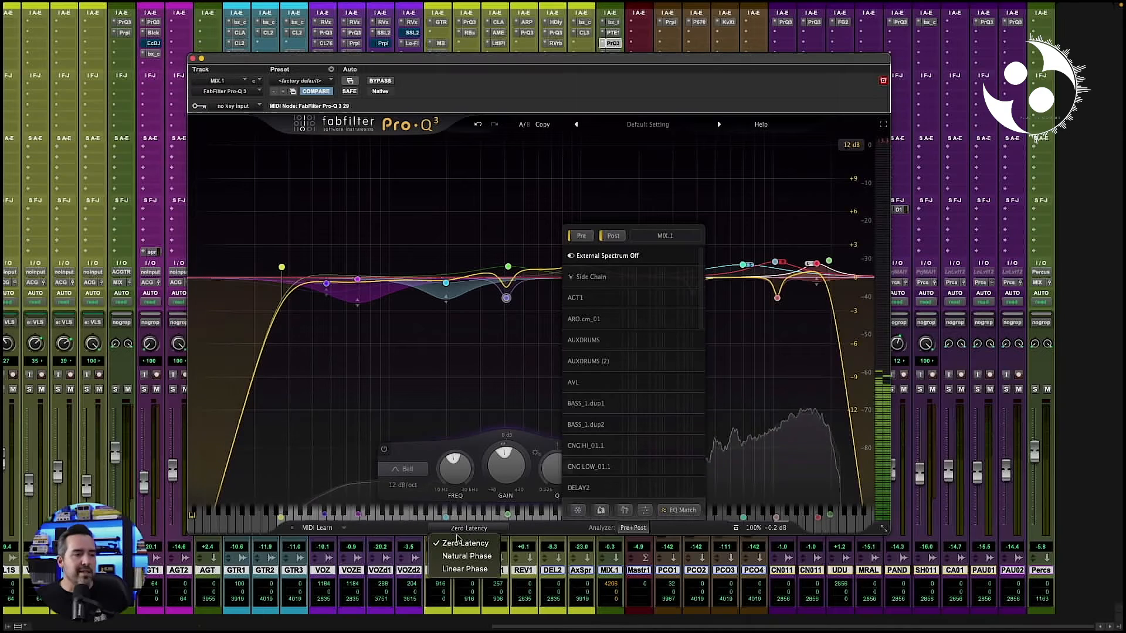
{"action": "left_click", "coordinate": [475, 559]}
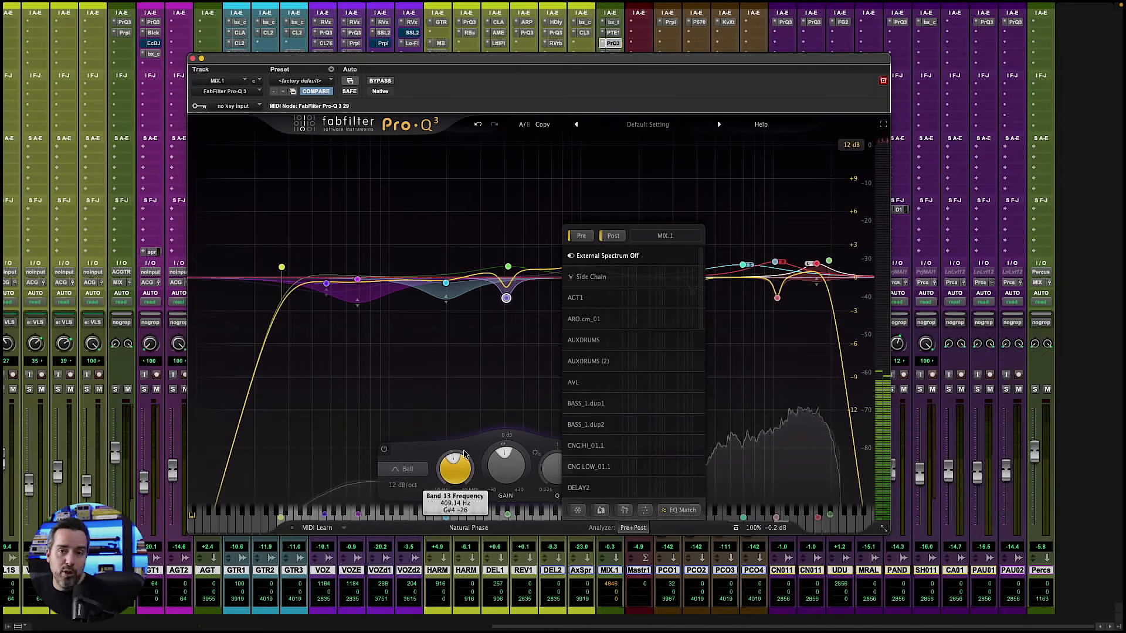
{"action": "mouse_move", "coordinate": [463, 454]}
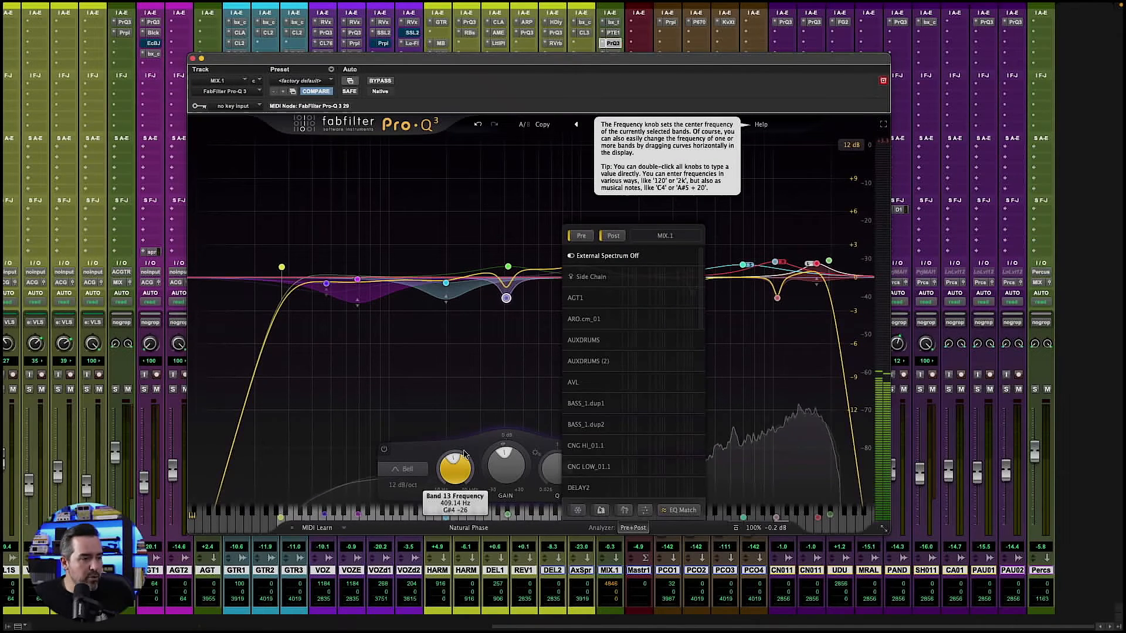
{"action": "left_click", "coordinate": [470, 529]}
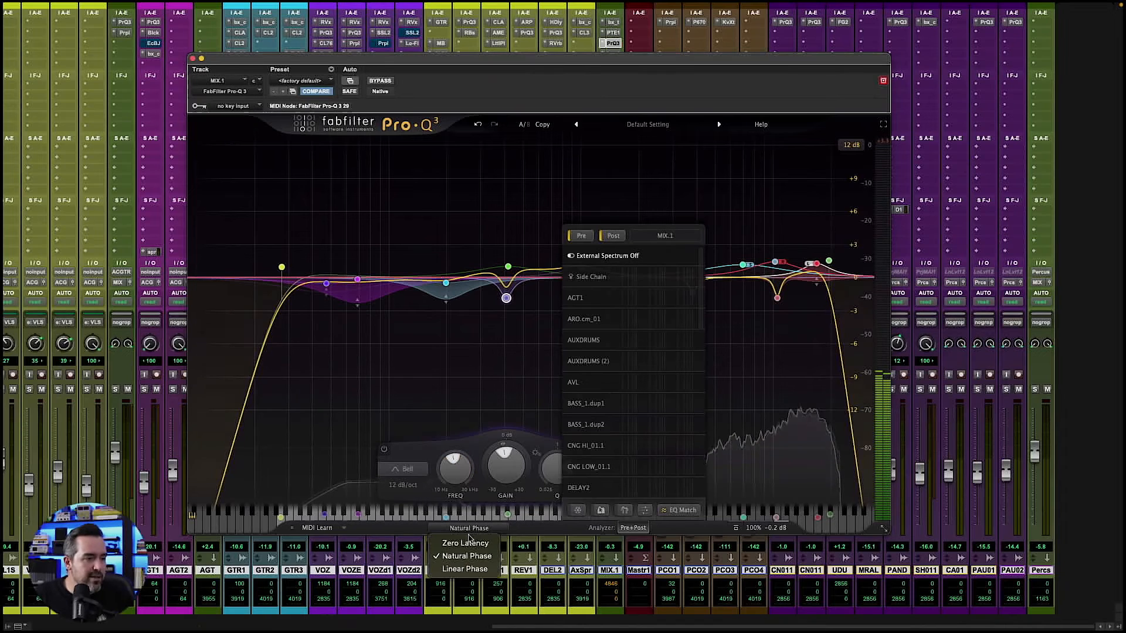
{"action": "left_click", "coordinate": [466, 542]}
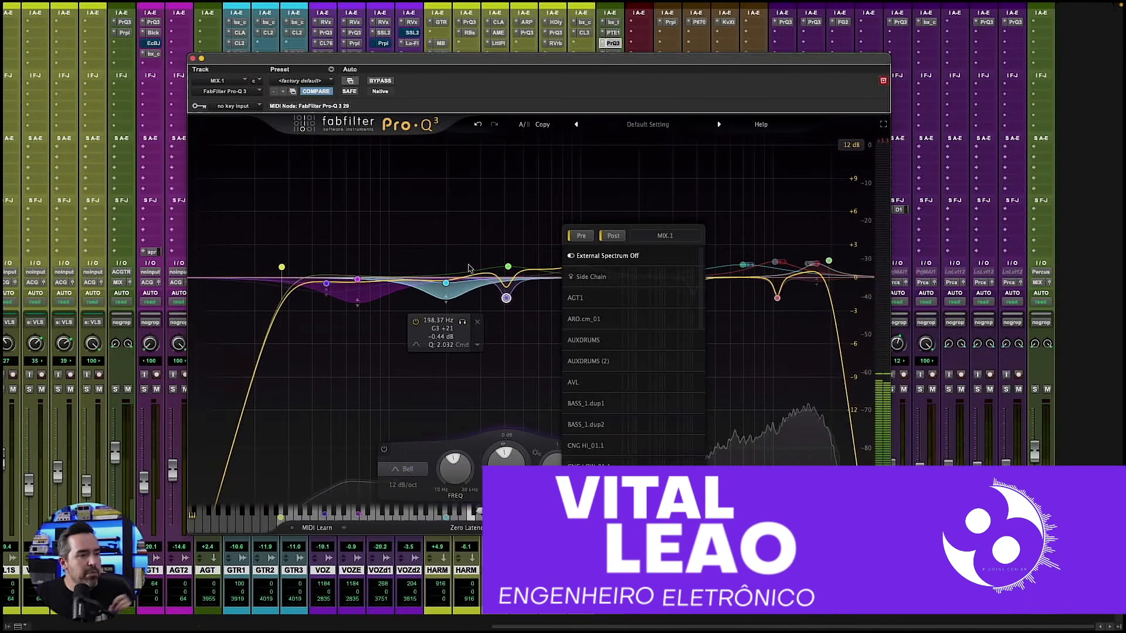
{"action": "left_click", "coordinate": [506, 298]}
- Switch to the Plugins.com.br store in the browser and search for "fabfilter"
{"action": "left_click", "coordinate": [568, 182]}
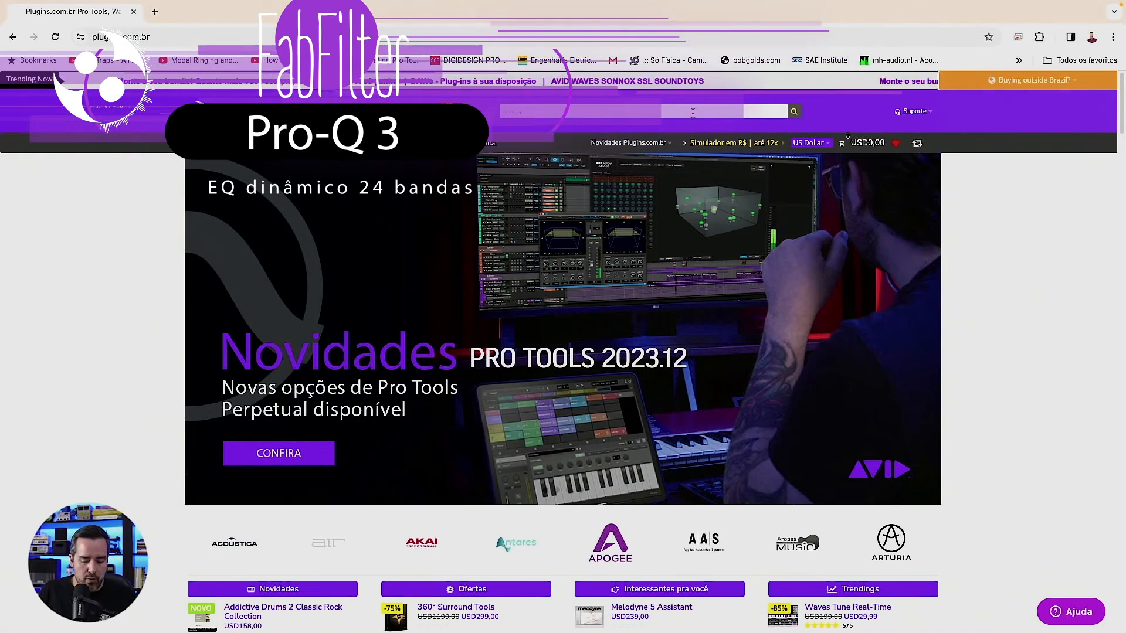
{"action": "type", "text": "fabfil"}
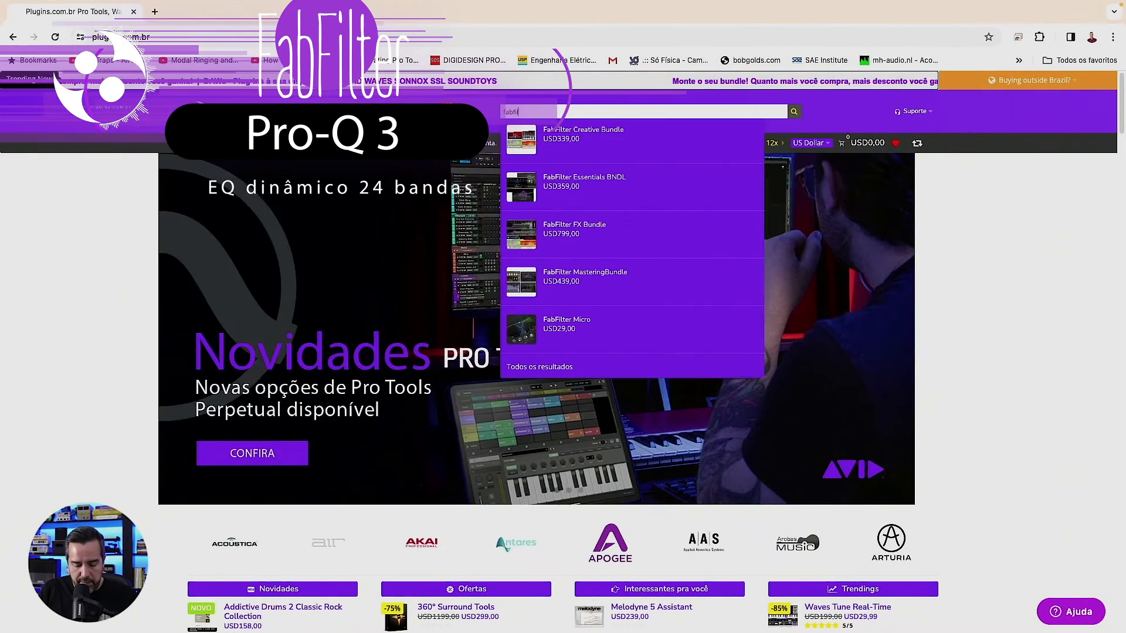
{"action": "type", "text": "ter"}
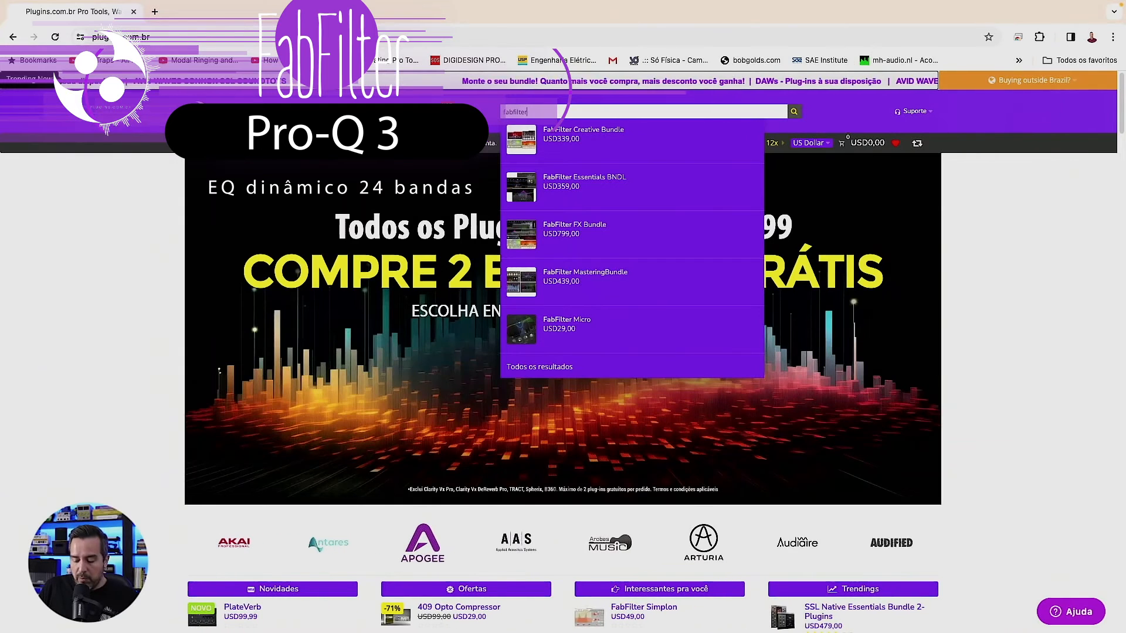
{"action": "key", "text": "Return"}
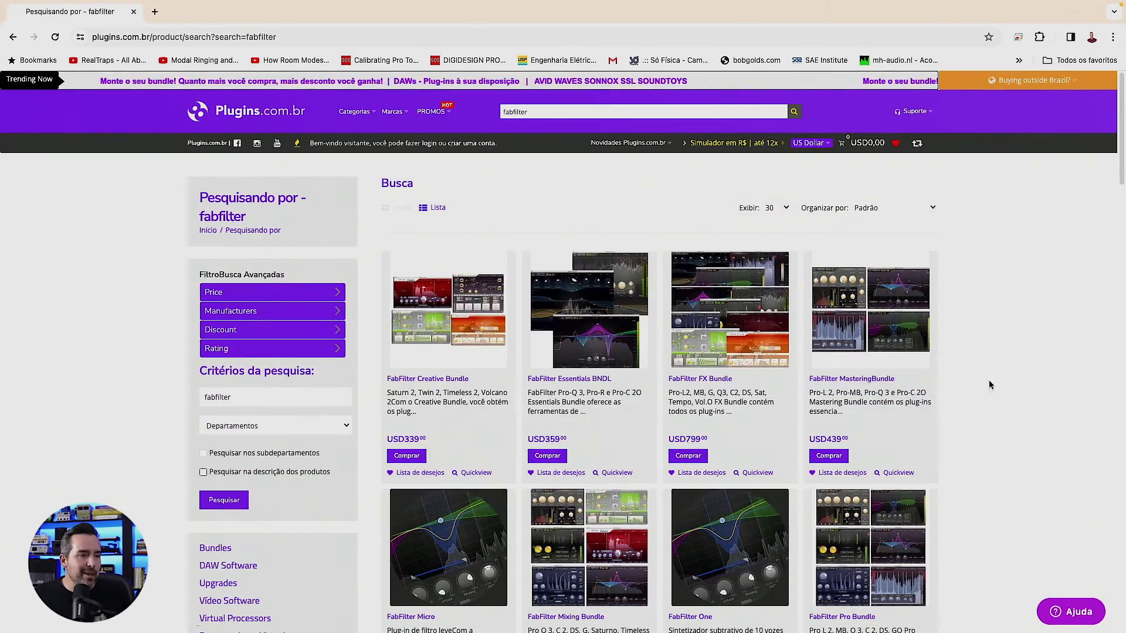
- Open the FabFilter Pro-Q 3 product page from the search results and examine its reviews, description and main feature list
{"action": "scroll", "coordinate": [985, 376], "scroll_direction": "down", "scroll_amount": 2}
{"action": "scroll", "coordinate": [980, 371], "scroll_direction": "down", "scroll_amount": 8}
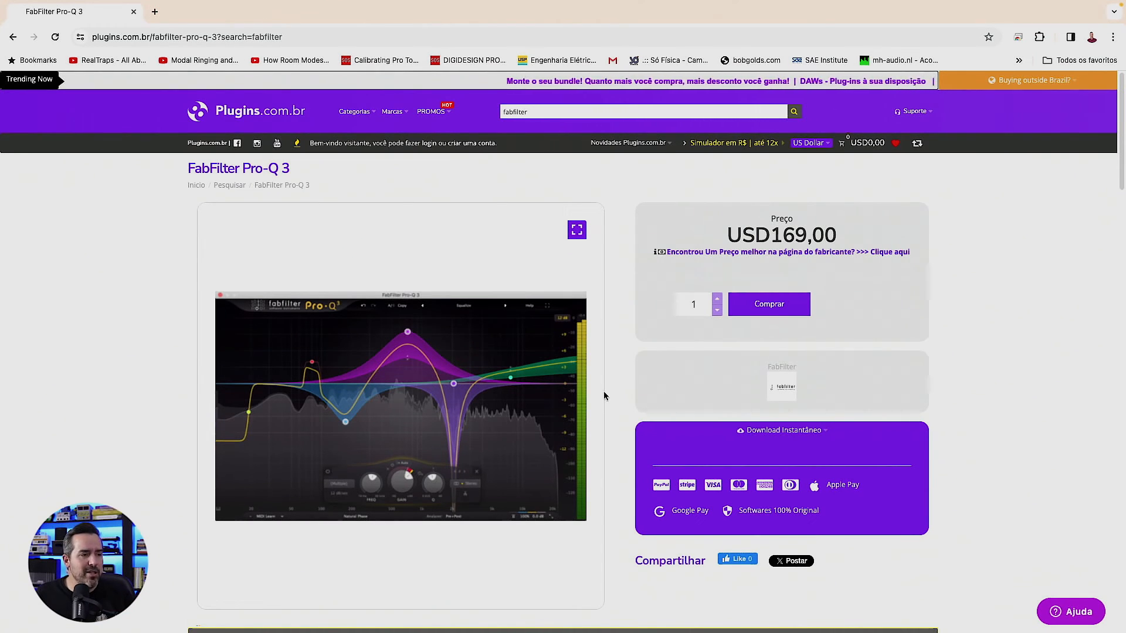
{"action": "scroll", "coordinate": [604, 395], "scroll_direction": "down", "scroll_amount": 8}
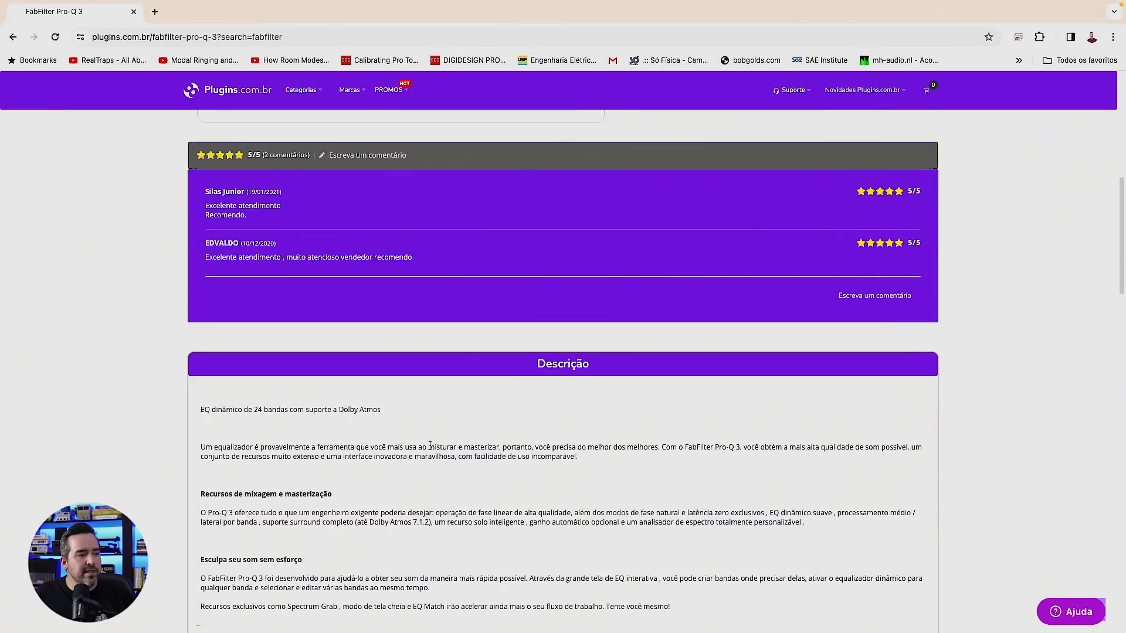
{"action": "scroll", "coordinate": [430, 445], "scroll_direction": "down", "scroll_amount": 10}
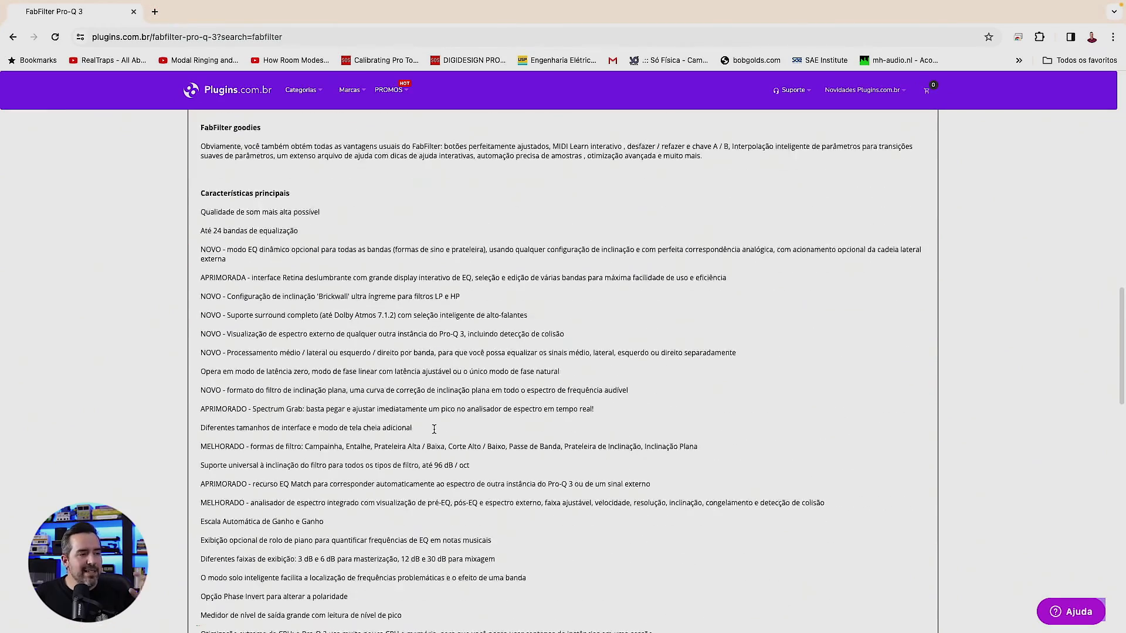
{"action": "scroll", "coordinate": [434, 430], "scroll_direction": "down", "scroll_amount": 6}
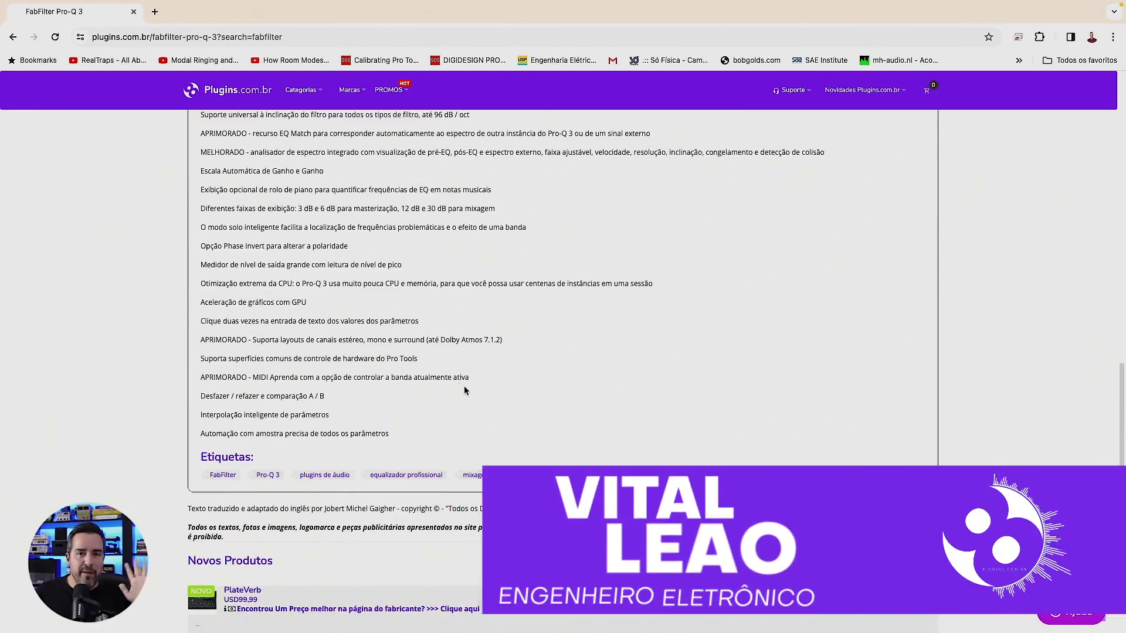
{"action": "scroll", "coordinate": [459, 372], "scroll_direction": "down", "scroll_amount": 5}
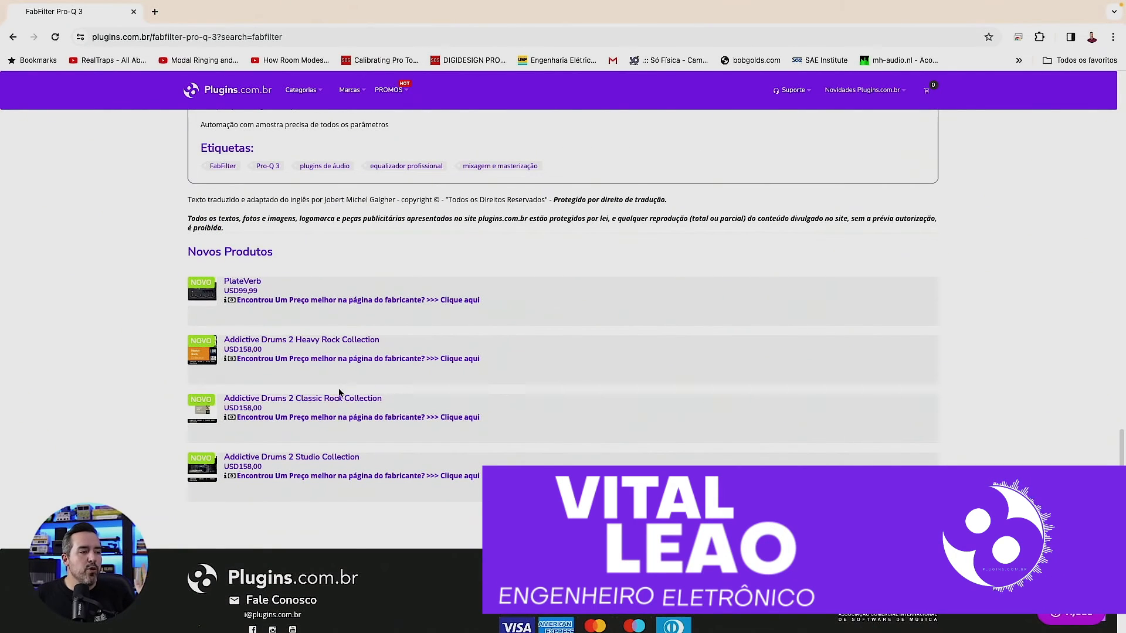
{"action": "scroll", "coordinate": [409, 392], "scroll_direction": "up", "scroll_amount": 20}
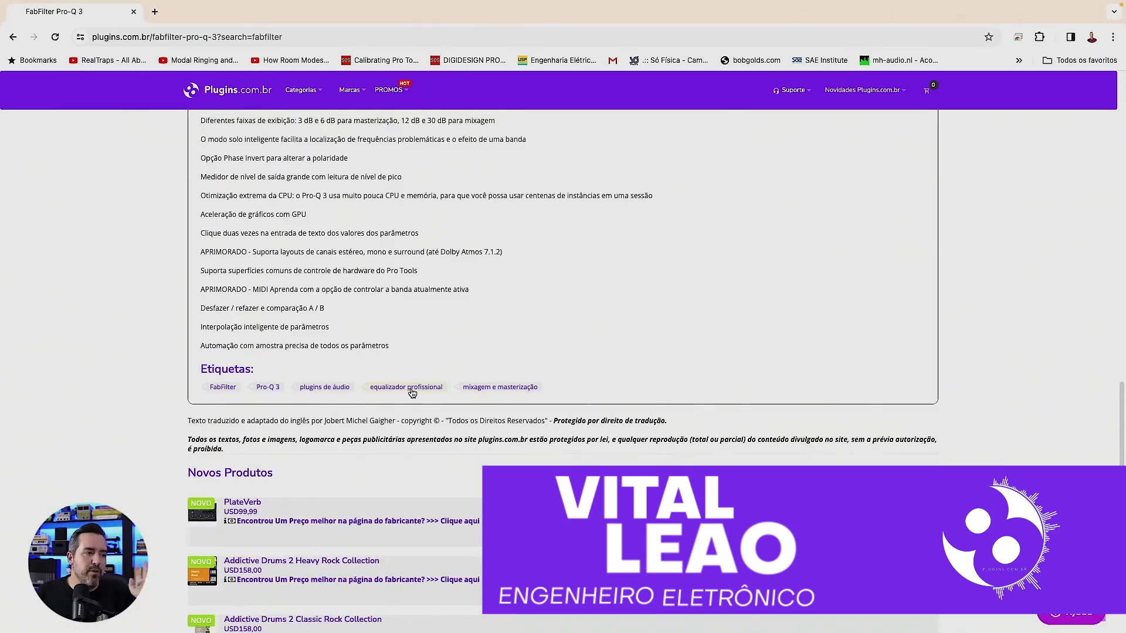
{"action": "scroll", "coordinate": [415, 392], "scroll_direction": "up", "scroll_amount": 10}
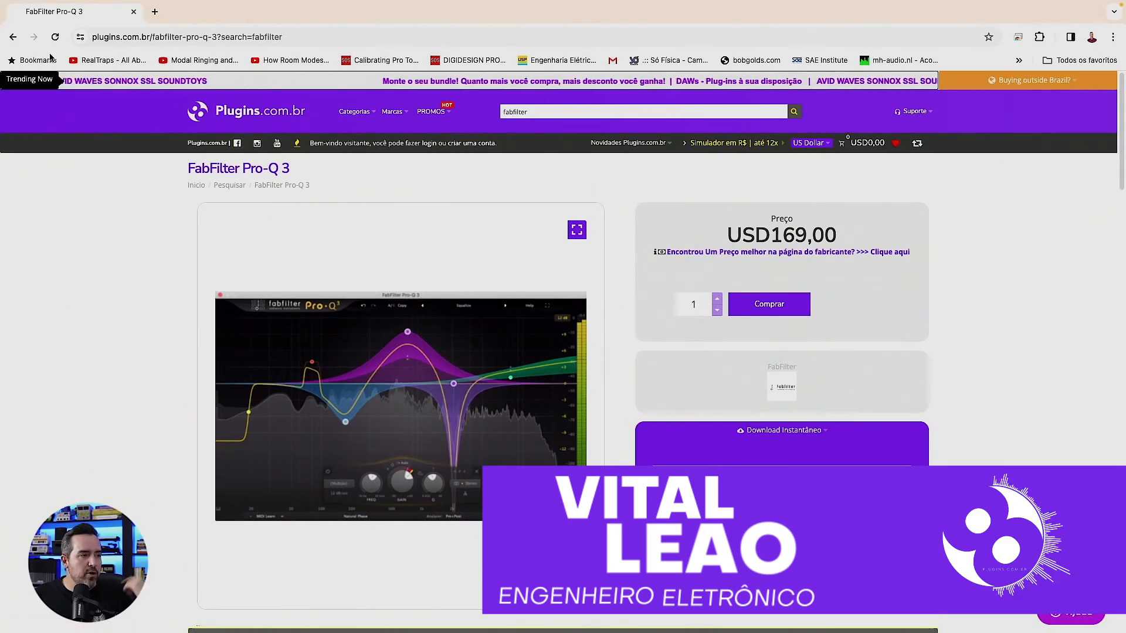
- Return to the fabfilter search results and view the bundles at the start of the list
{"action": "left_click", "coordinate": [13, 38]}
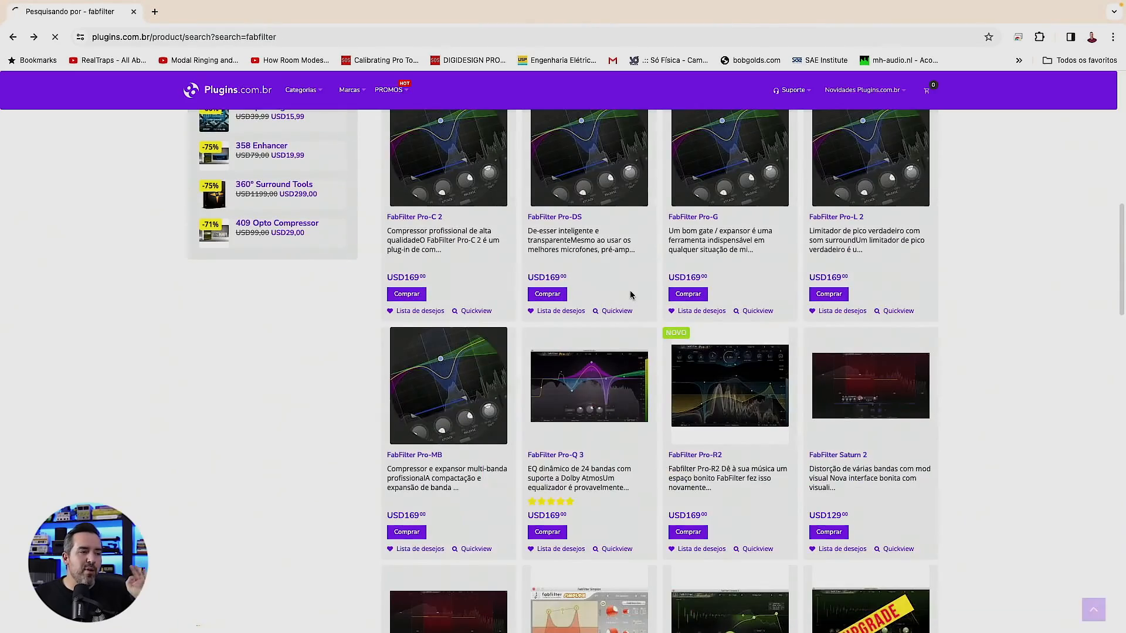
{"action": "scroll", "coordinate": [666, 435], "scroll_direction": "up", "scroll_amount": 9}
{"action": "scroll", "coordinate": [666, 435], "scroll_direction": "up", "scroll_amount": 3}
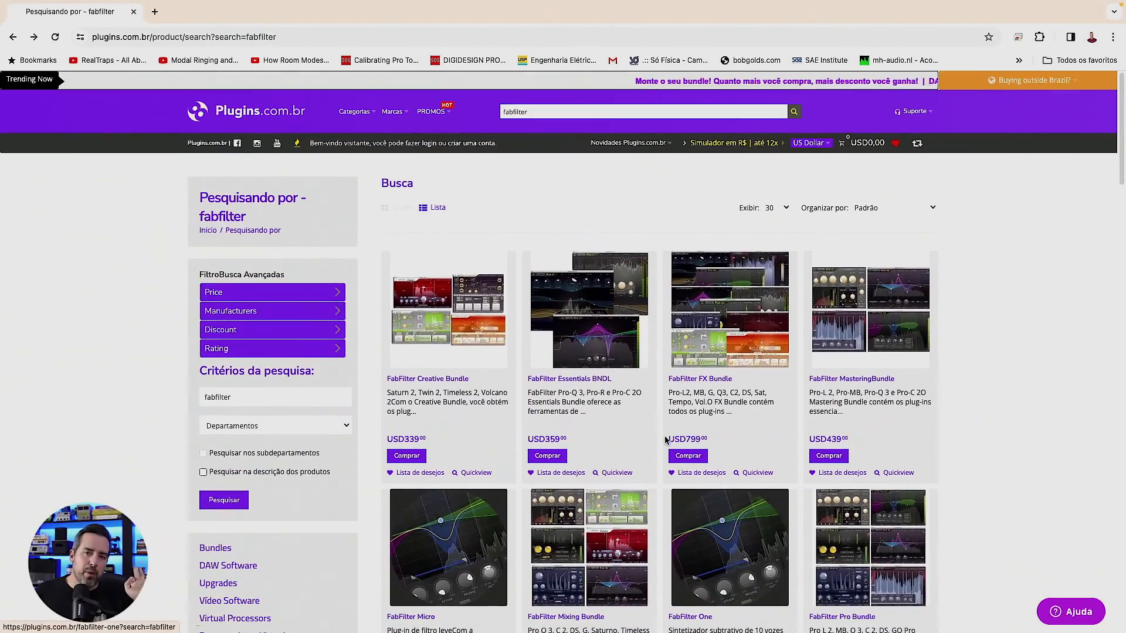